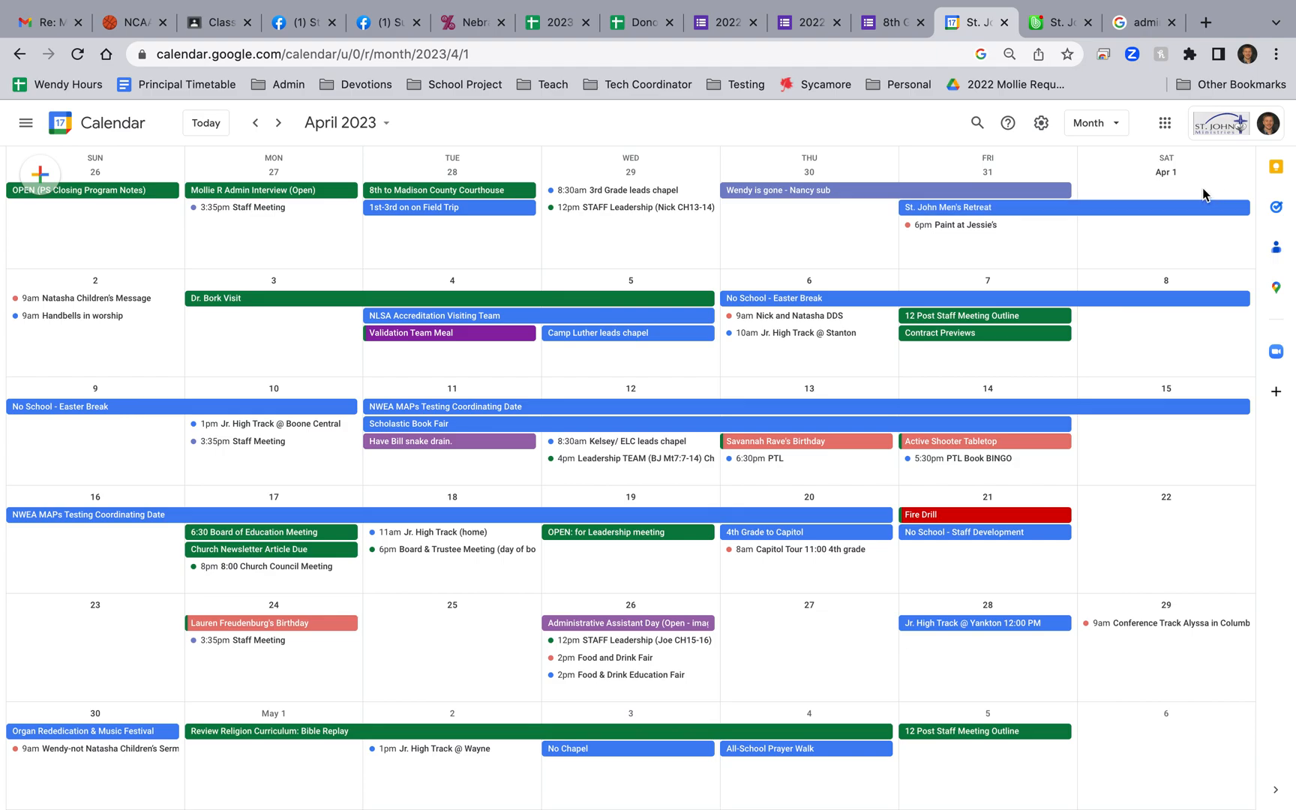
left_click(1164, 124)
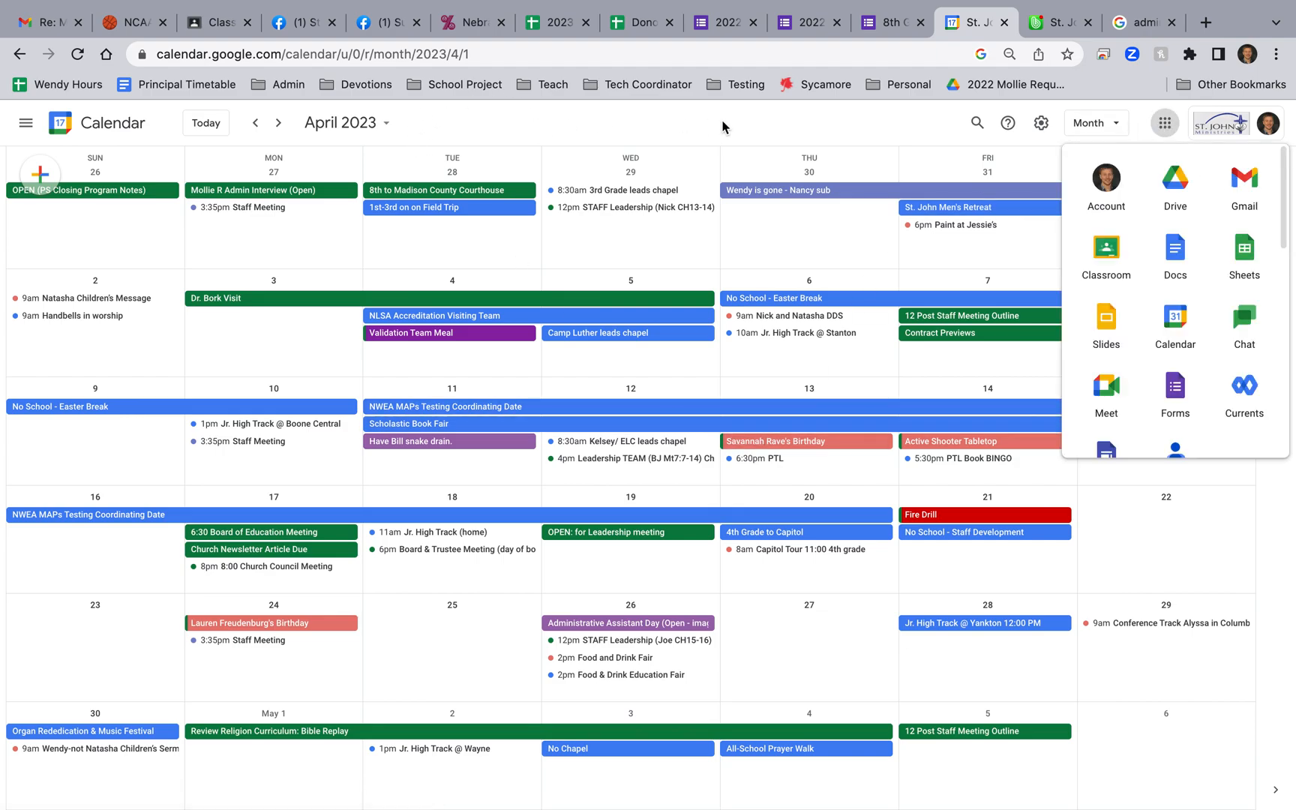
left_click(1173, 129)
left_click(1174, 129)
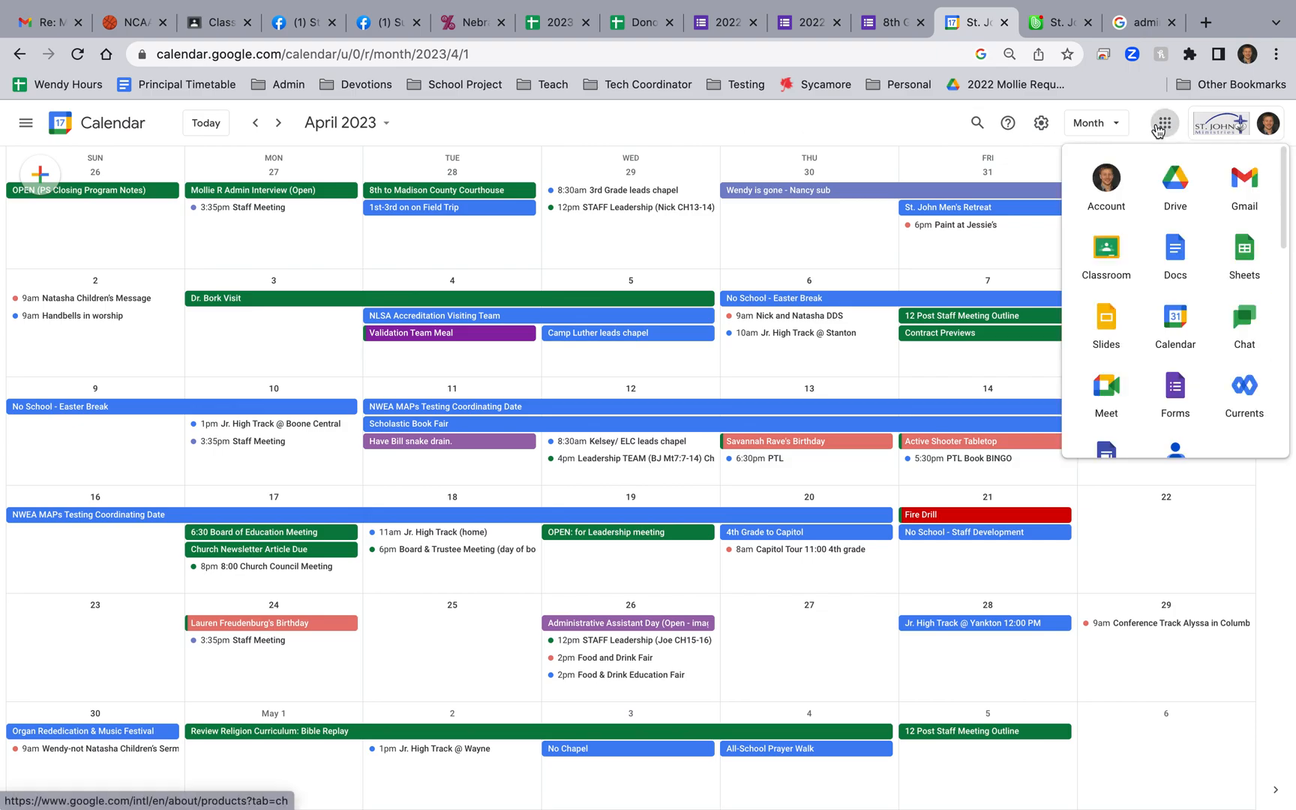
scroll(1160, 346, "down", 2)
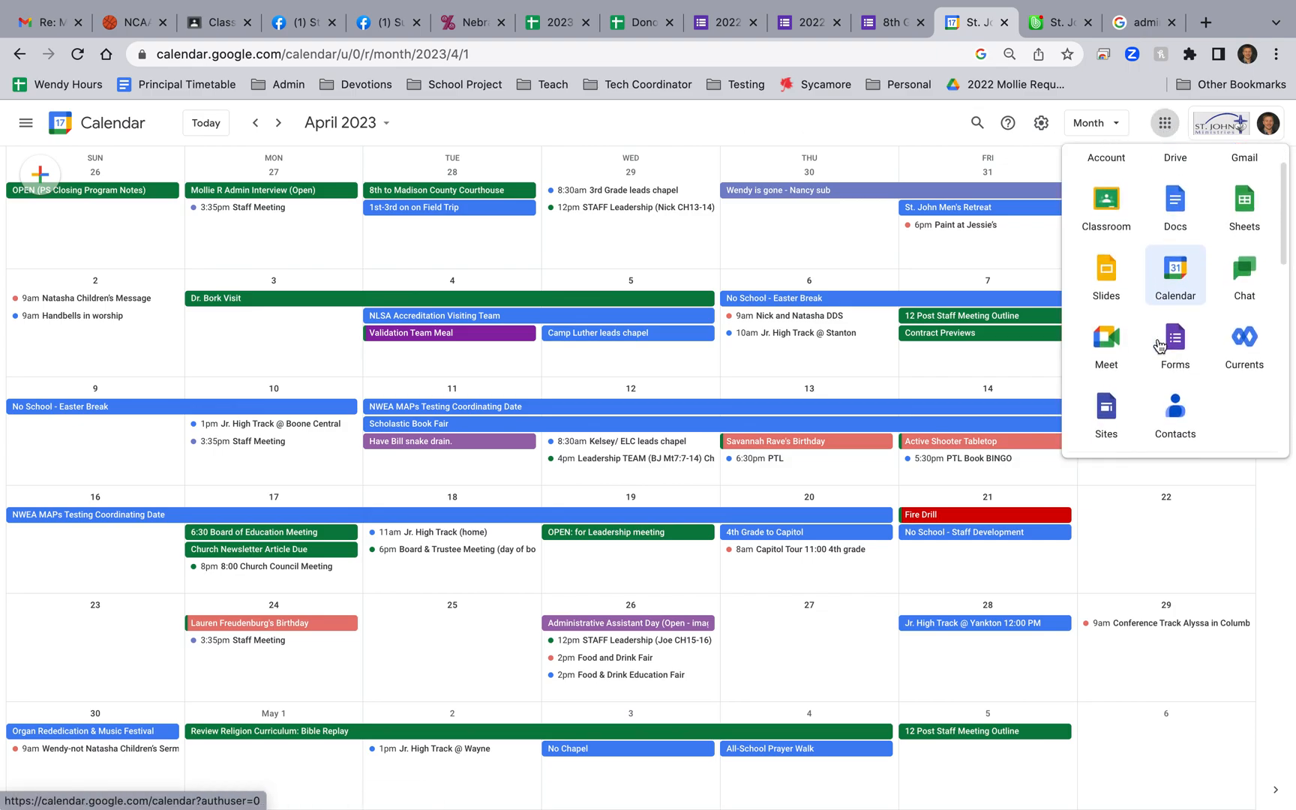
left_click(830, 121)
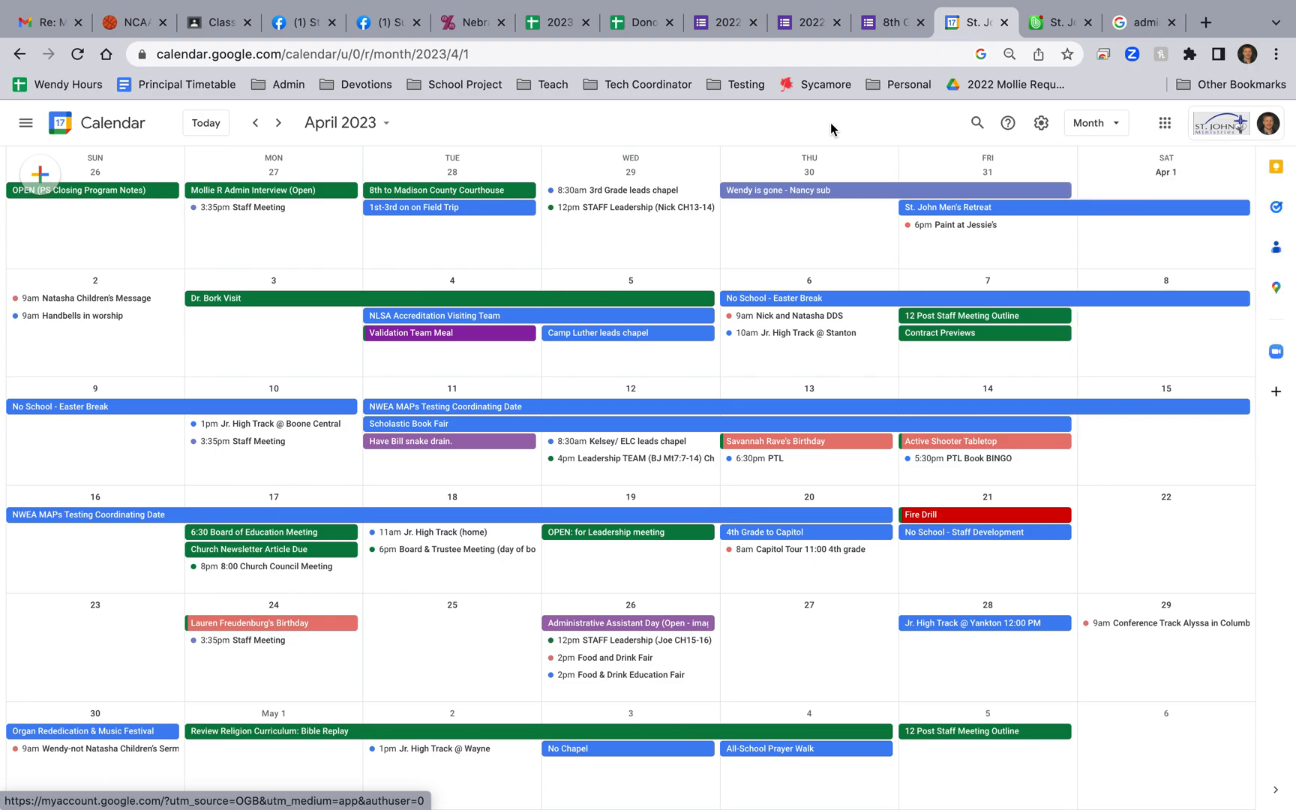
Step: Go to March 2023 and start a new event titled "Lego Club" on Thursday, March 23
left_click(255, 122)
left_click(254, 123)
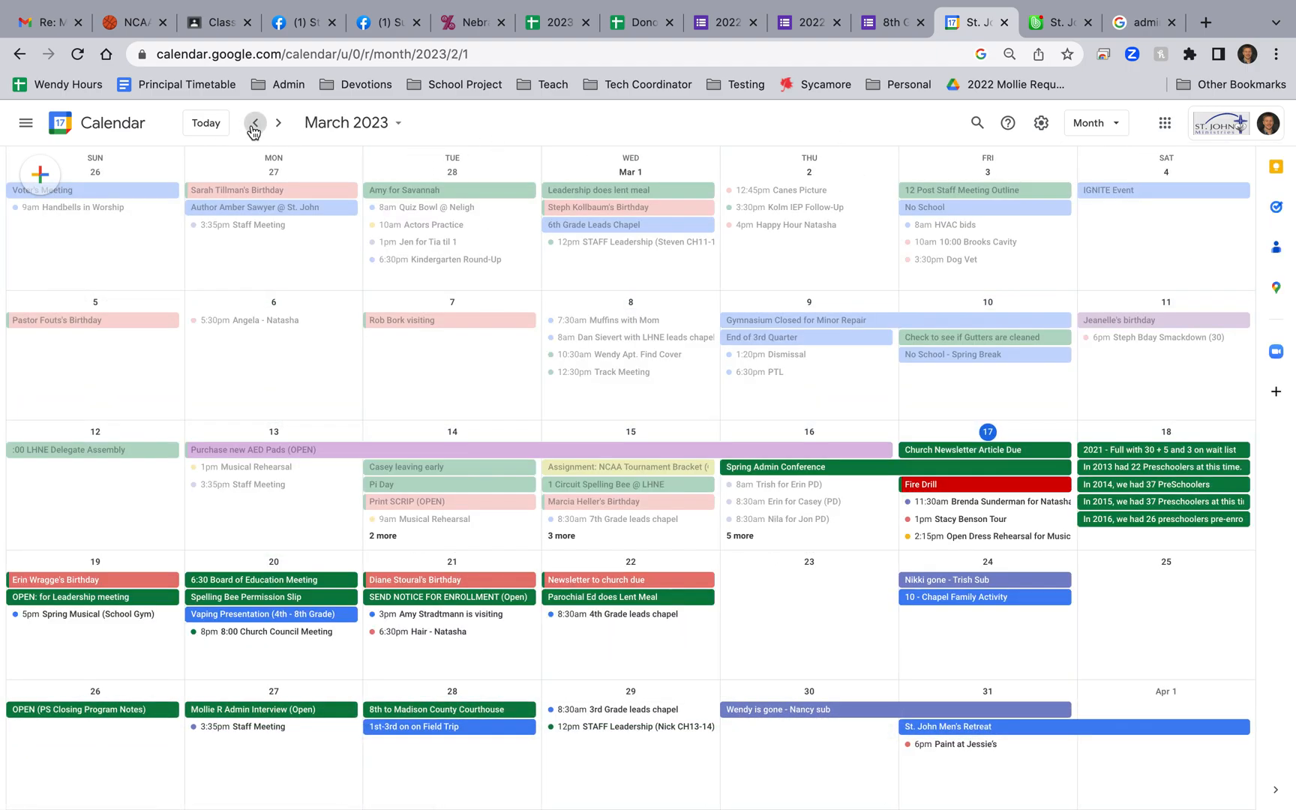
left_click(254, 123)
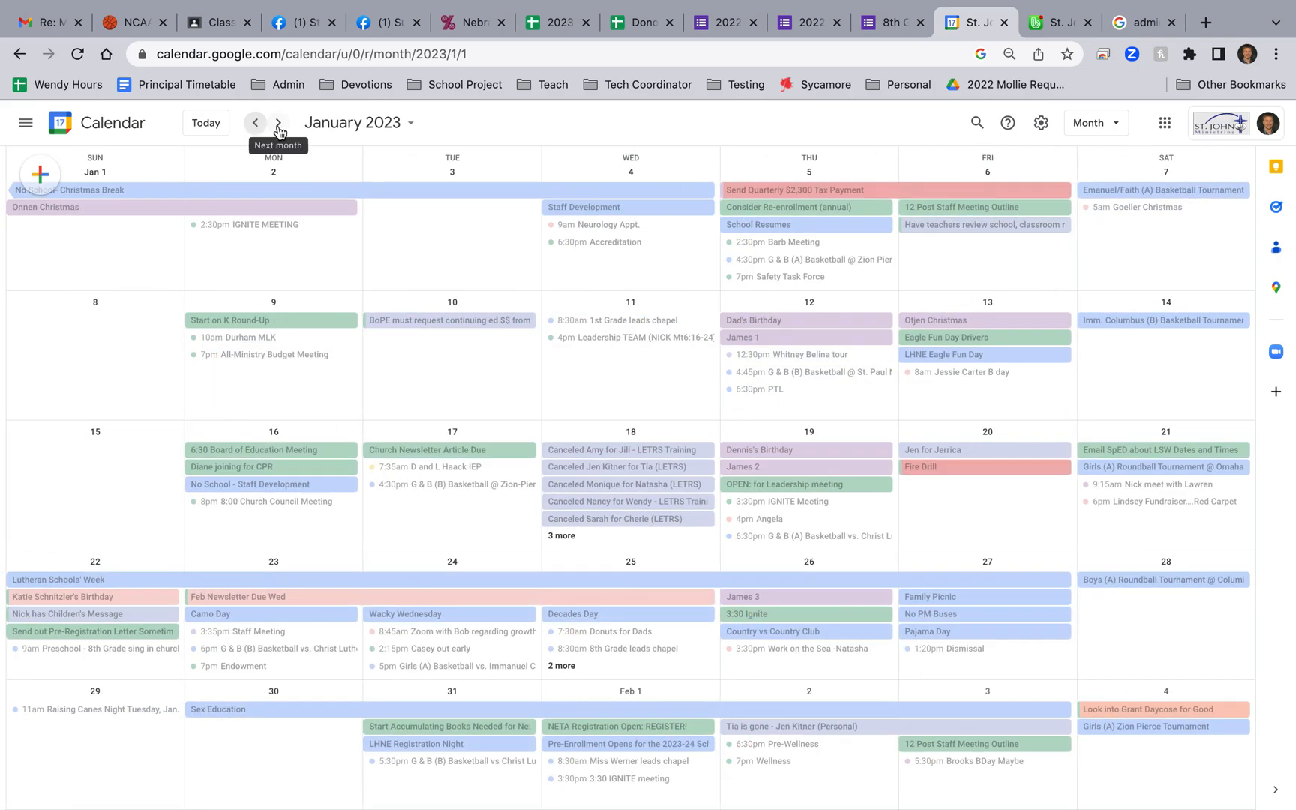
left_click(278, 123)
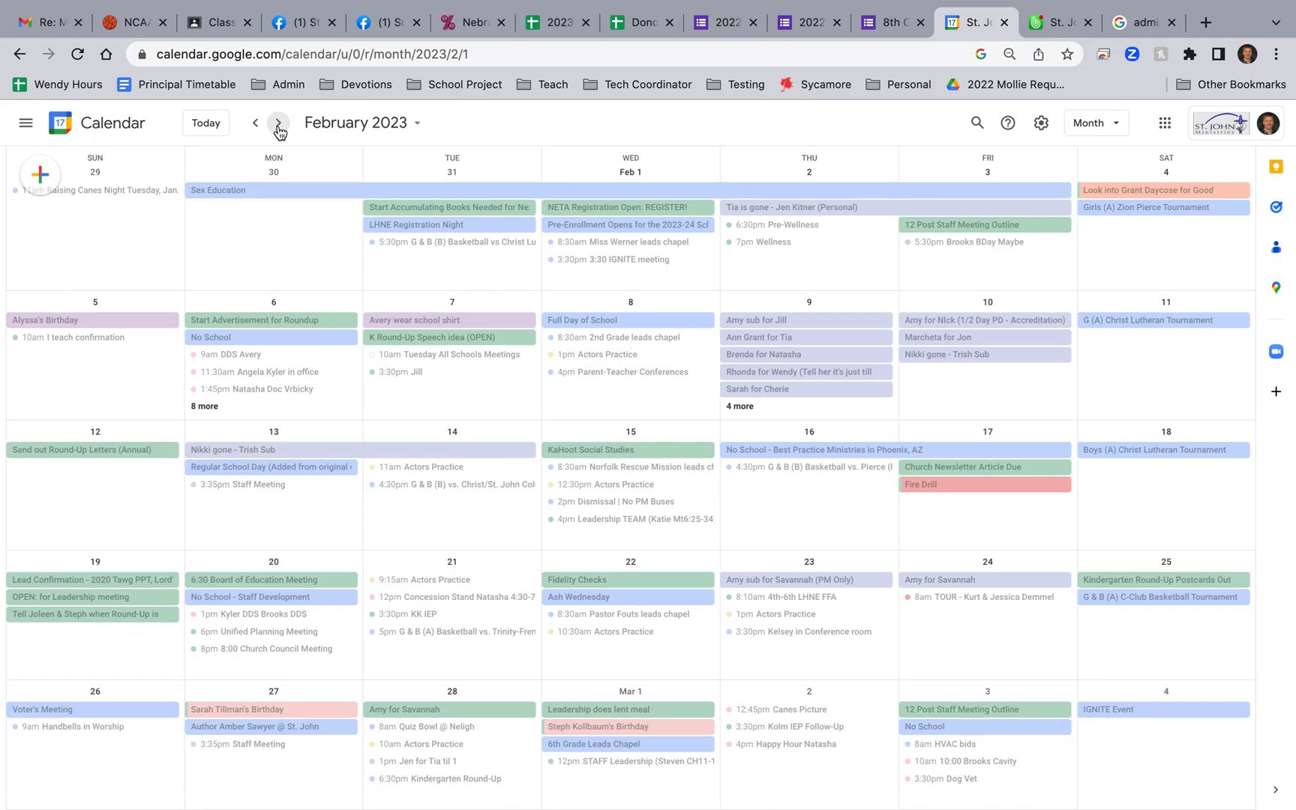
left_click(278, 123)
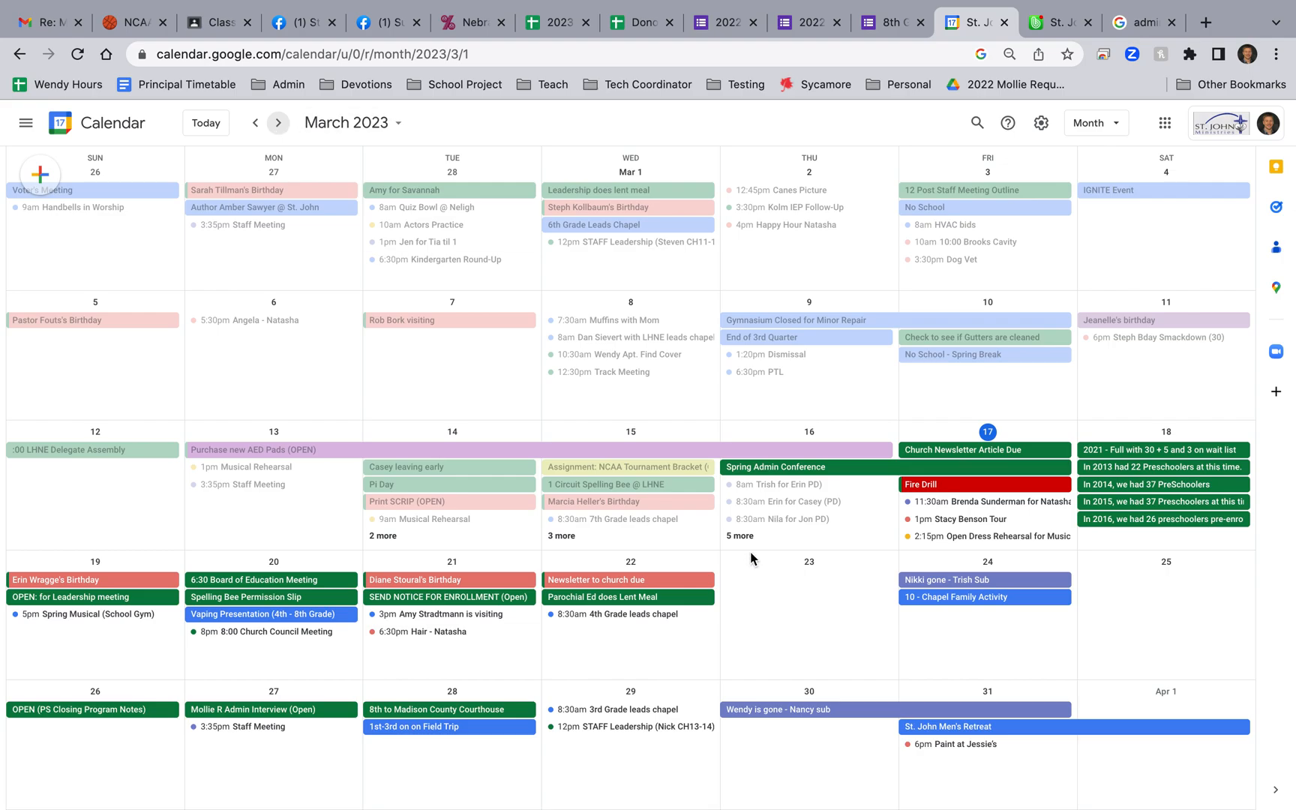
left_click(763, 604)
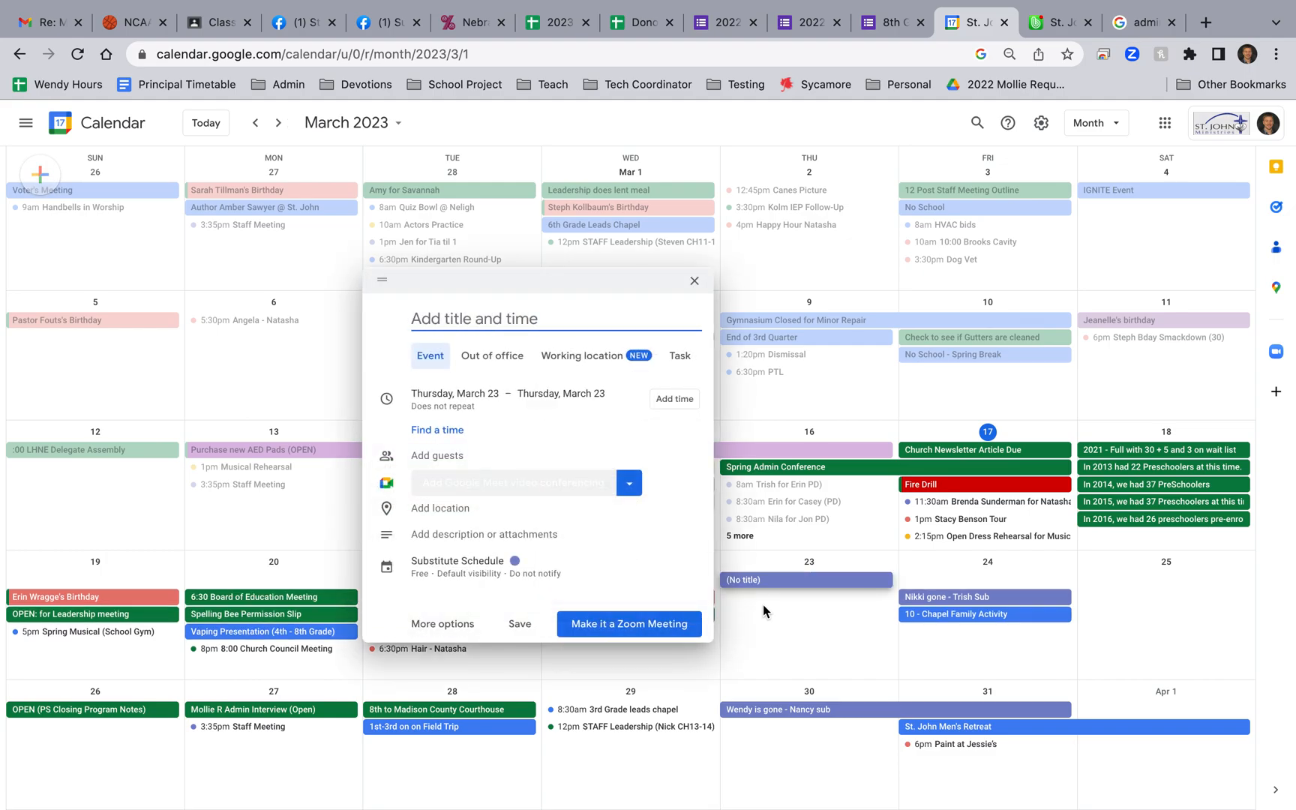
type("Lego Club")
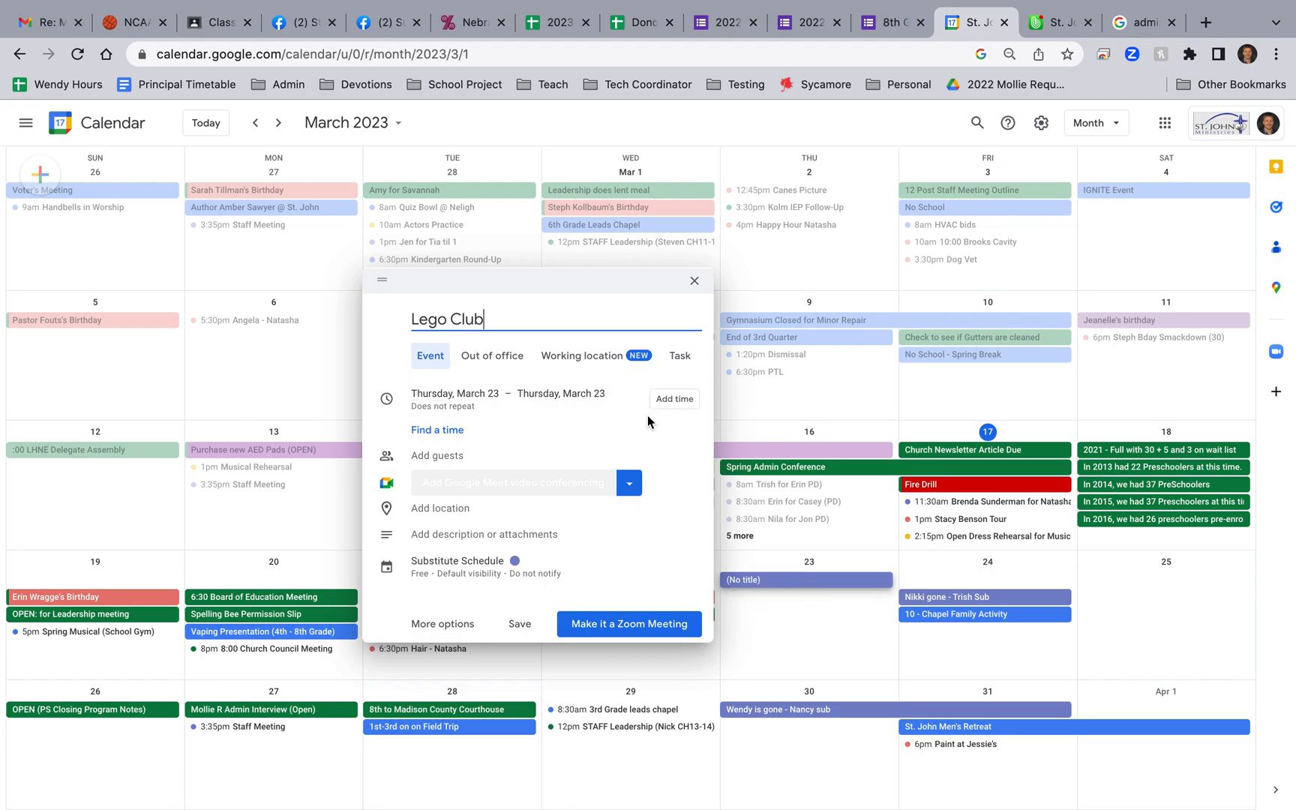
Step: Set the Lego Club event's time to 3:30pm – 4:30pm
left_click(674, 403)
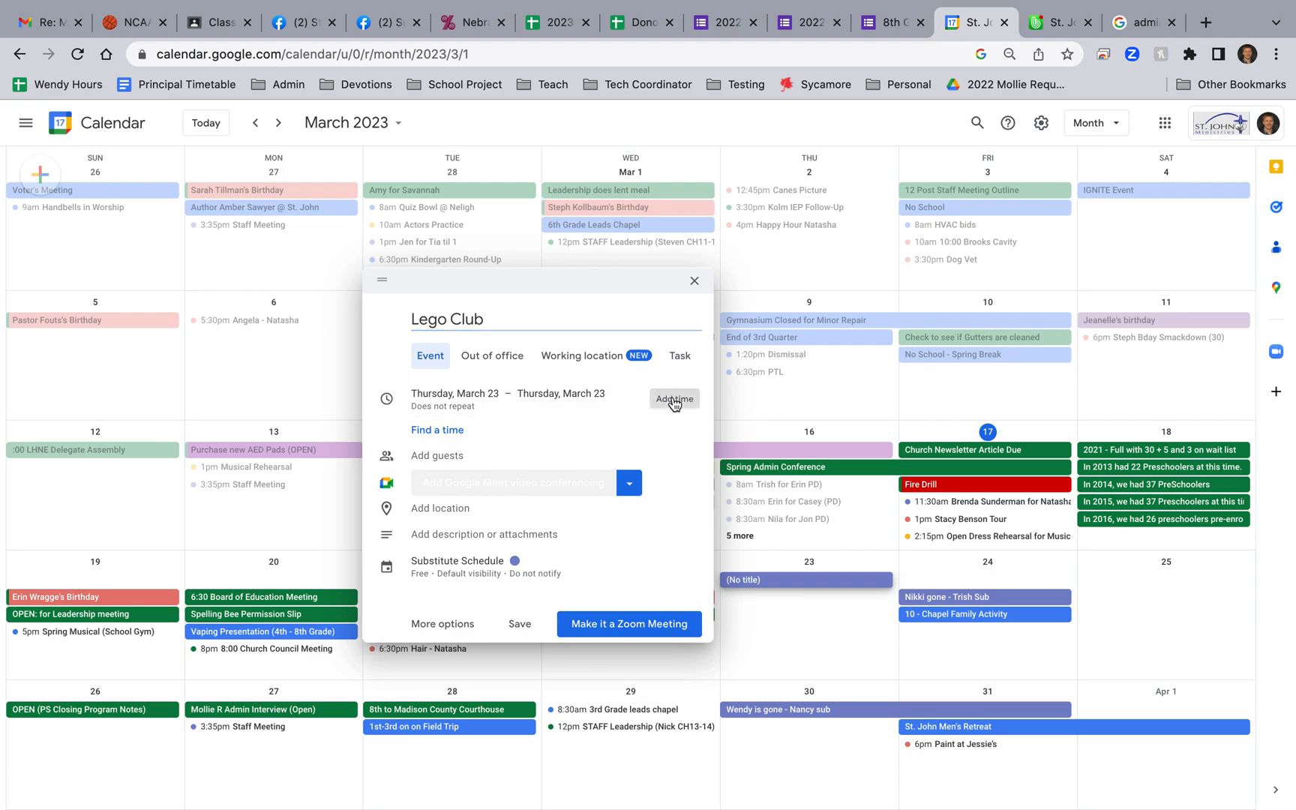
scroll(559, 507, "down", 7)
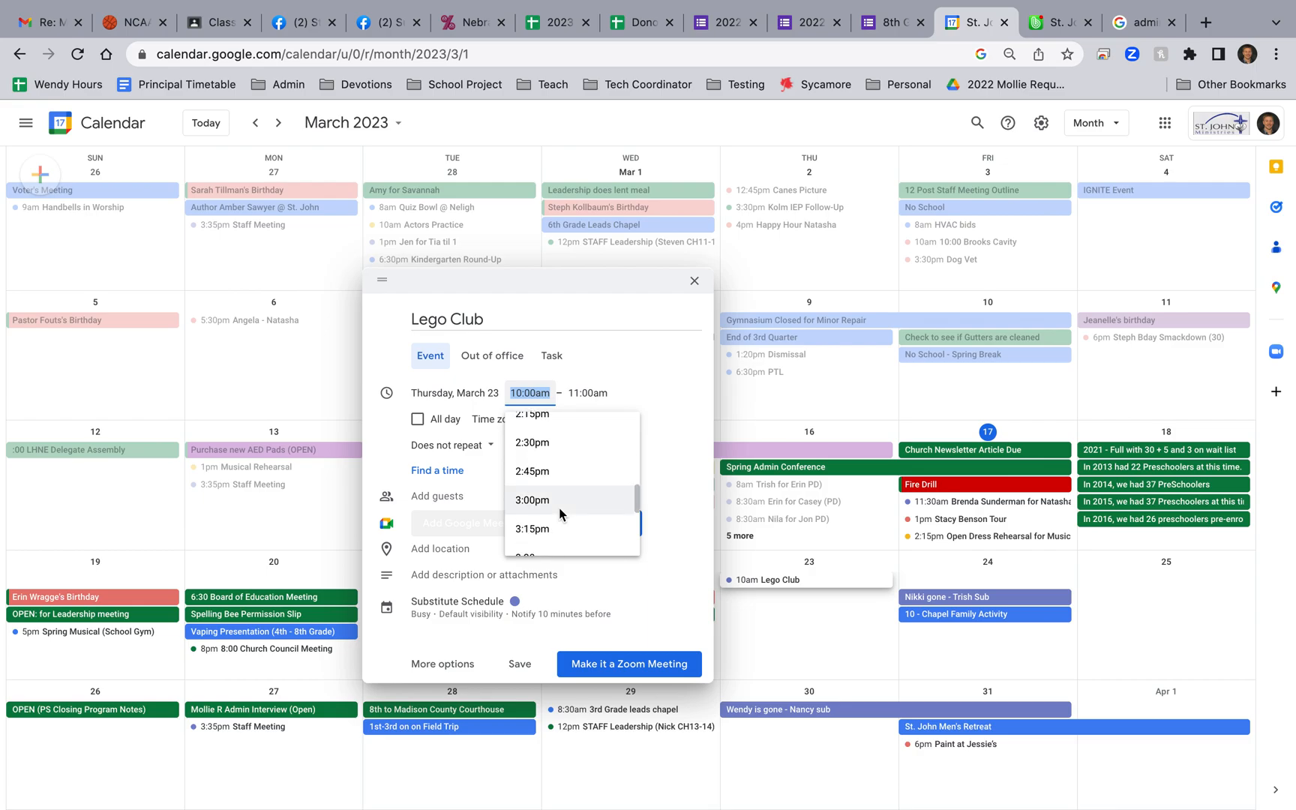
scroll(558, 506, "down", 1)
left_click(549, 516)
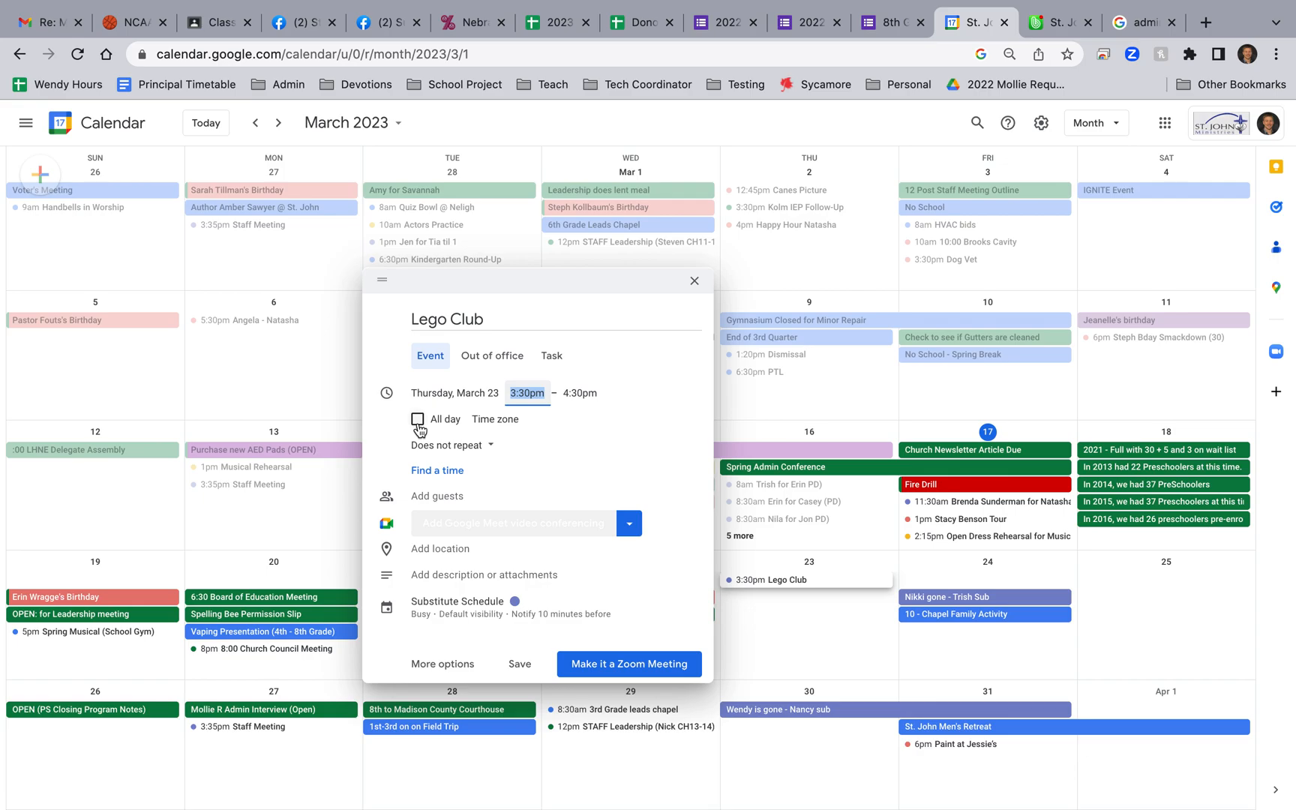
Step: Assign the Lego Club event to the Principal Duties calendar instead of the Substitute Schedule
left_click(459, 498)
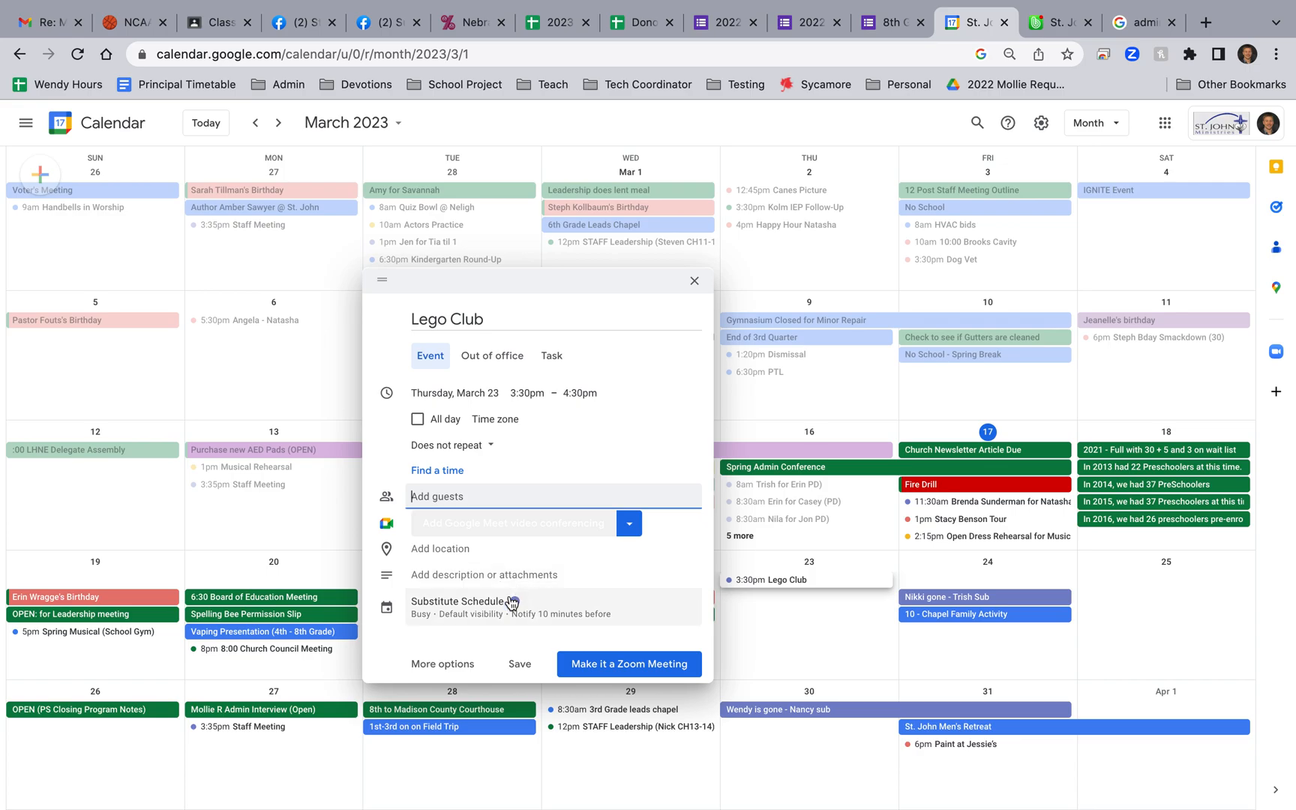
left_click(464, 608)
left_click(462, 592)
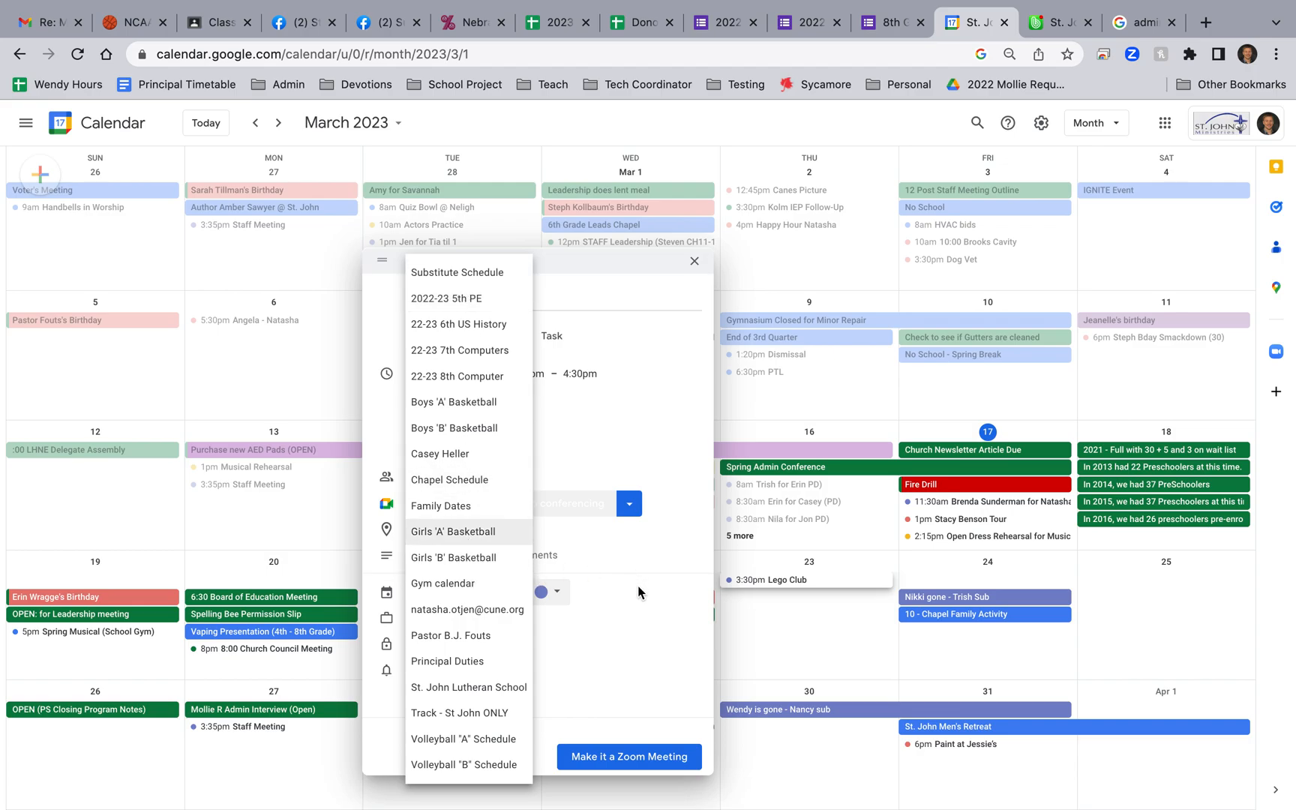
left_click(659, 582)
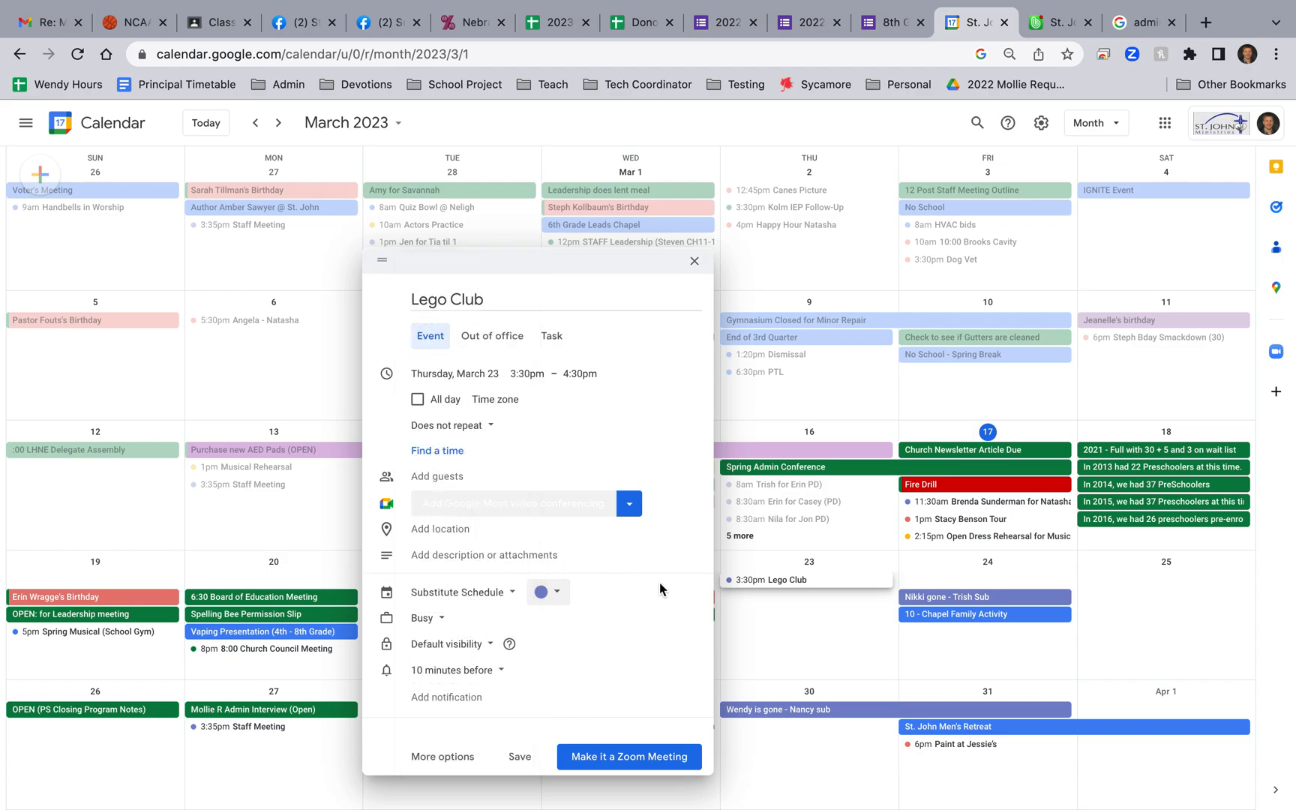
left_click(513, 596)
left_click(474, 661)
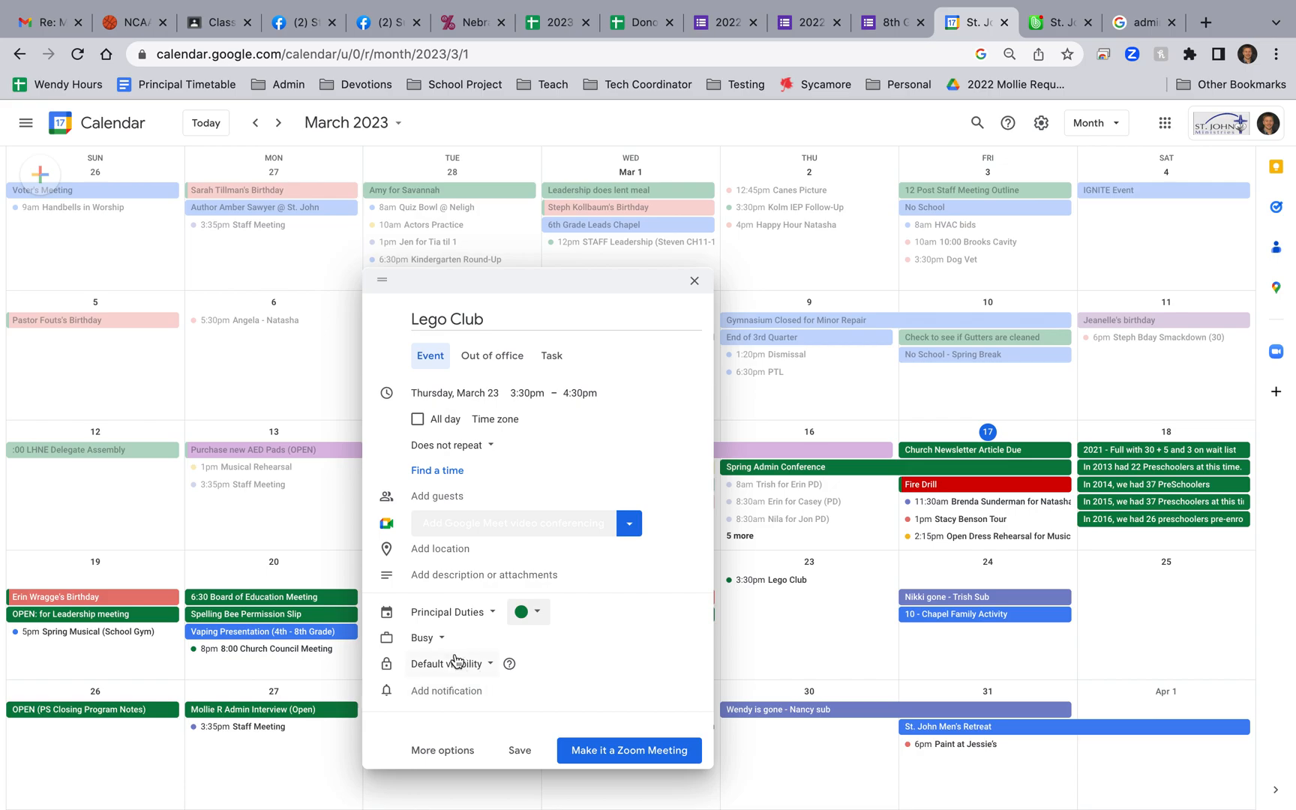
Step: In the full event details, add the description "Don't forget to tell mom." and set the location to St John's Lutheran School
left_click(442, 750)
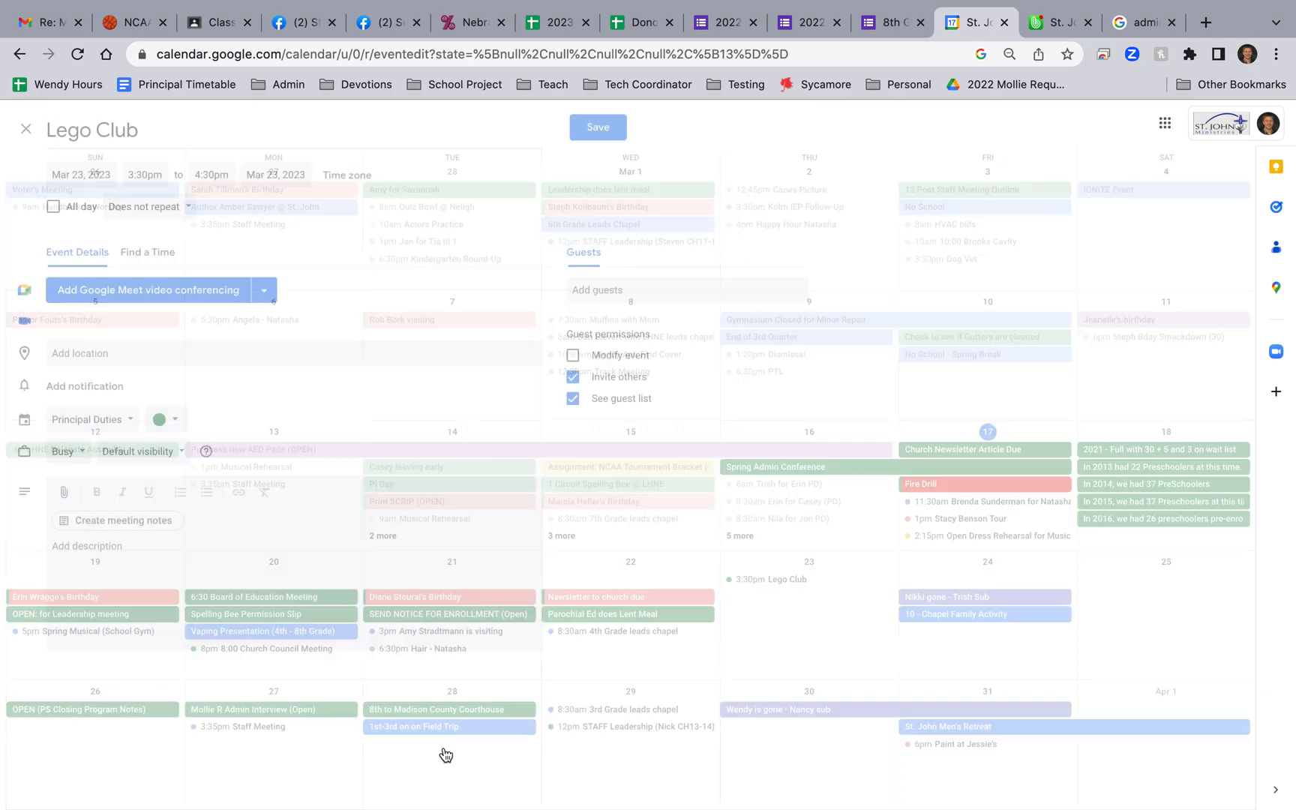
left_click(203, 564)
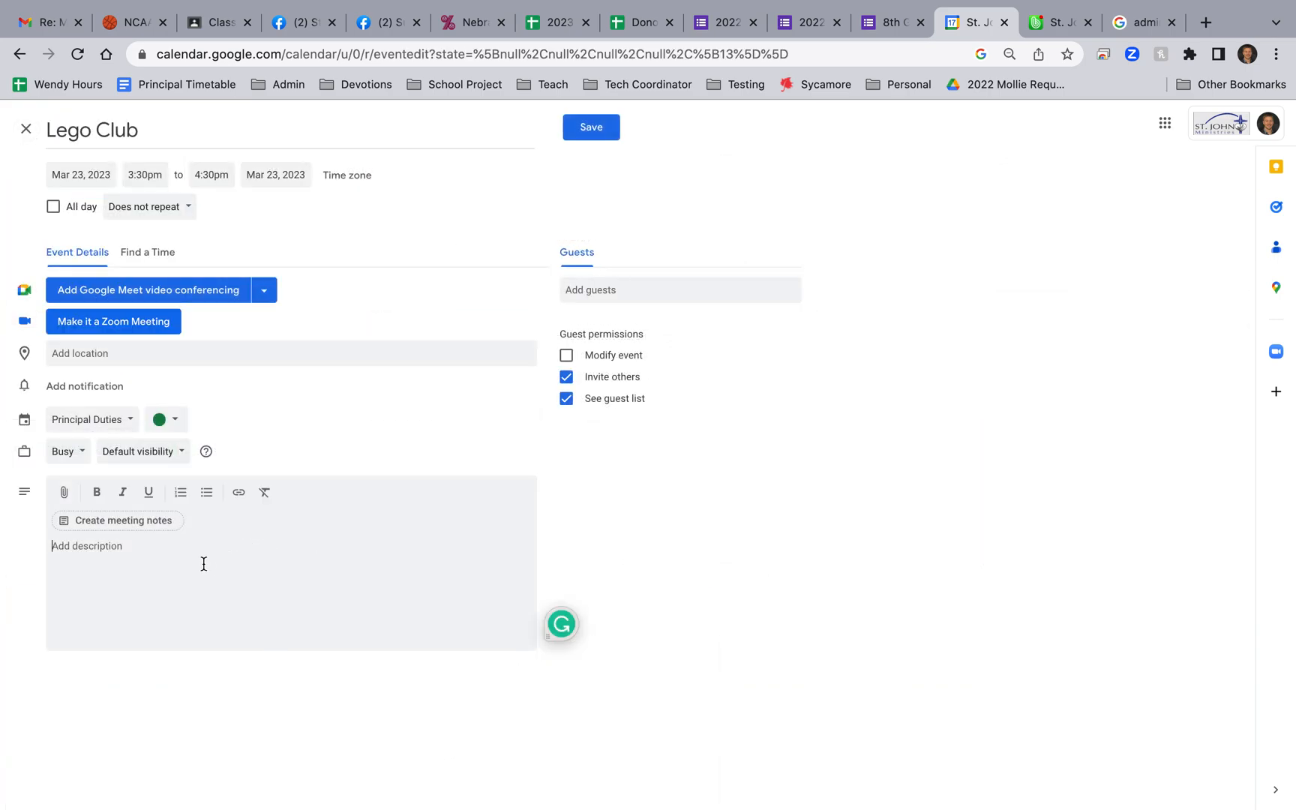
type("Don't forget to tell mom.")
left_click(98, 357)
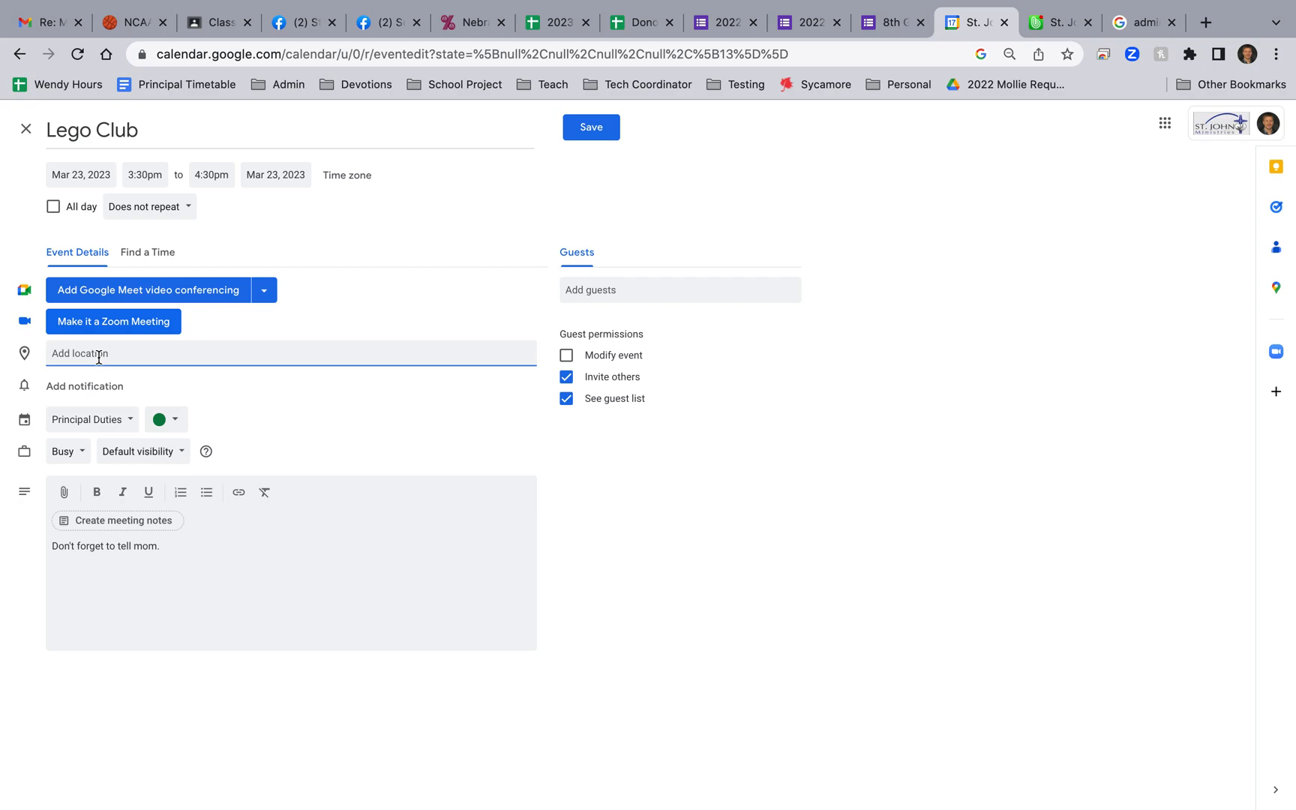
type("St. John")
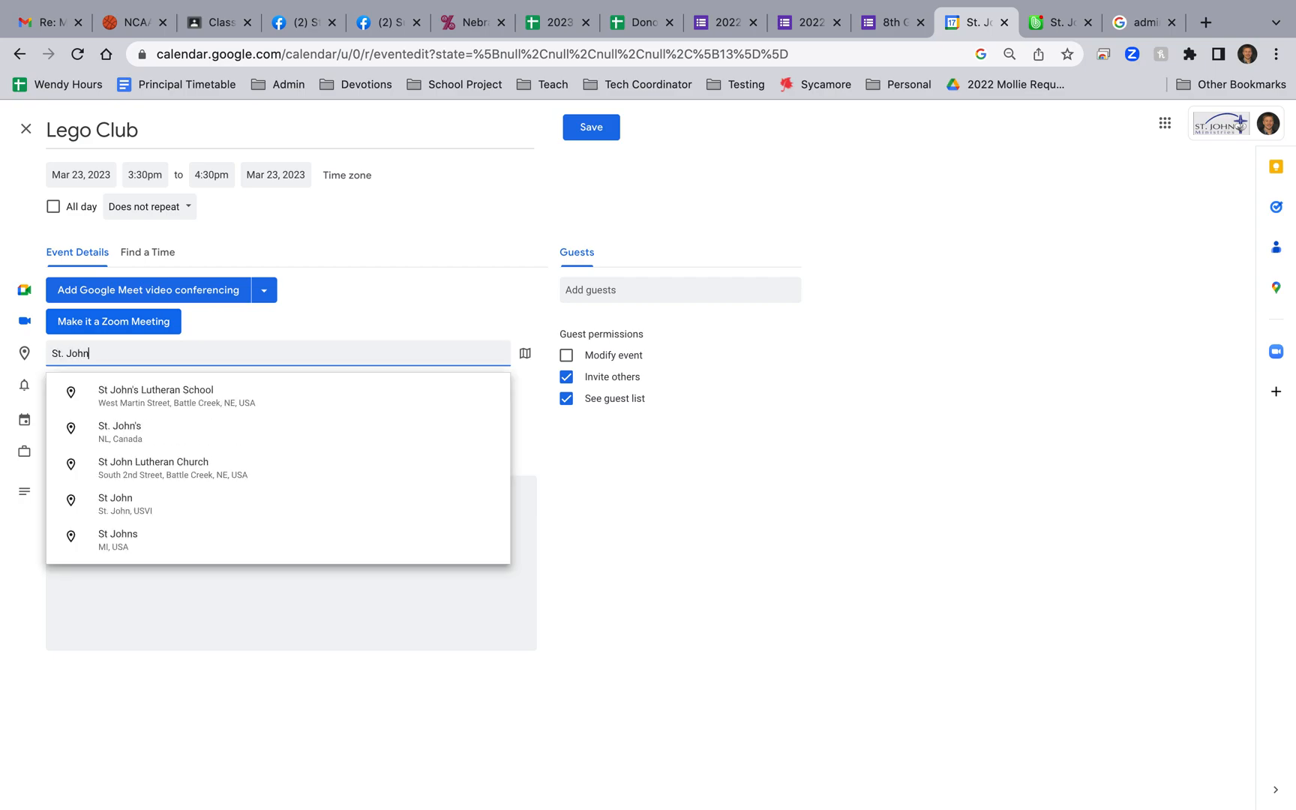
left_click(93, 394)
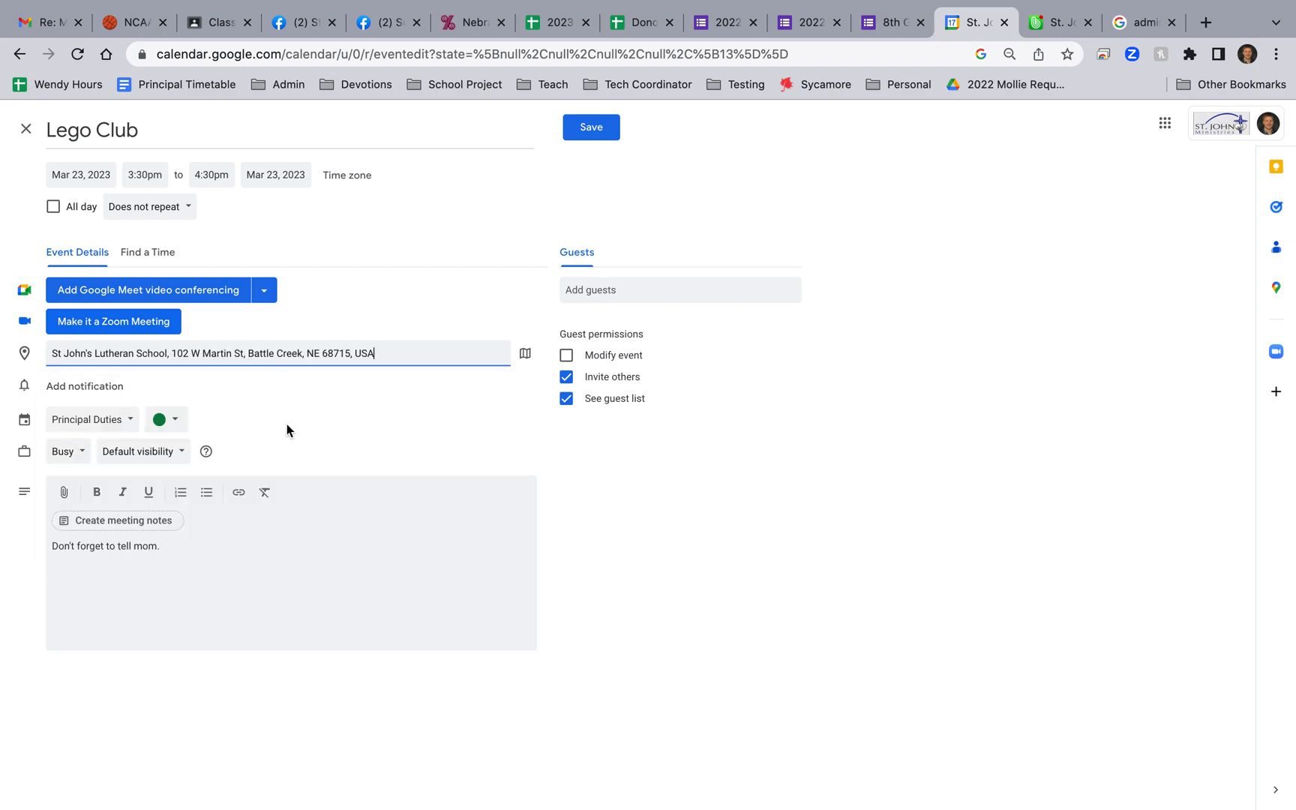
Step: Add a notification to the Lego Club event 2 days before it starts
left_click(106, 396)
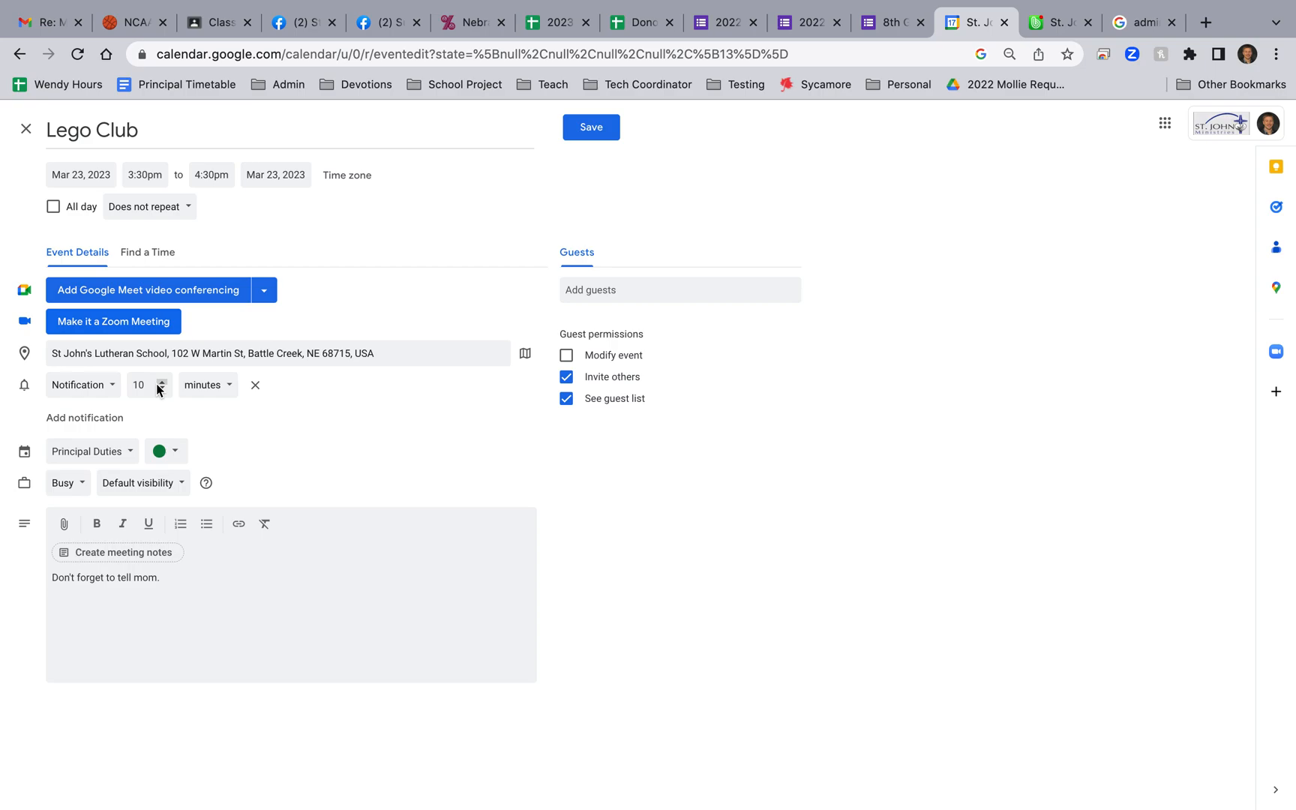
left_click(223, 391)
left_click(207, 411)
left_click(217, 396)
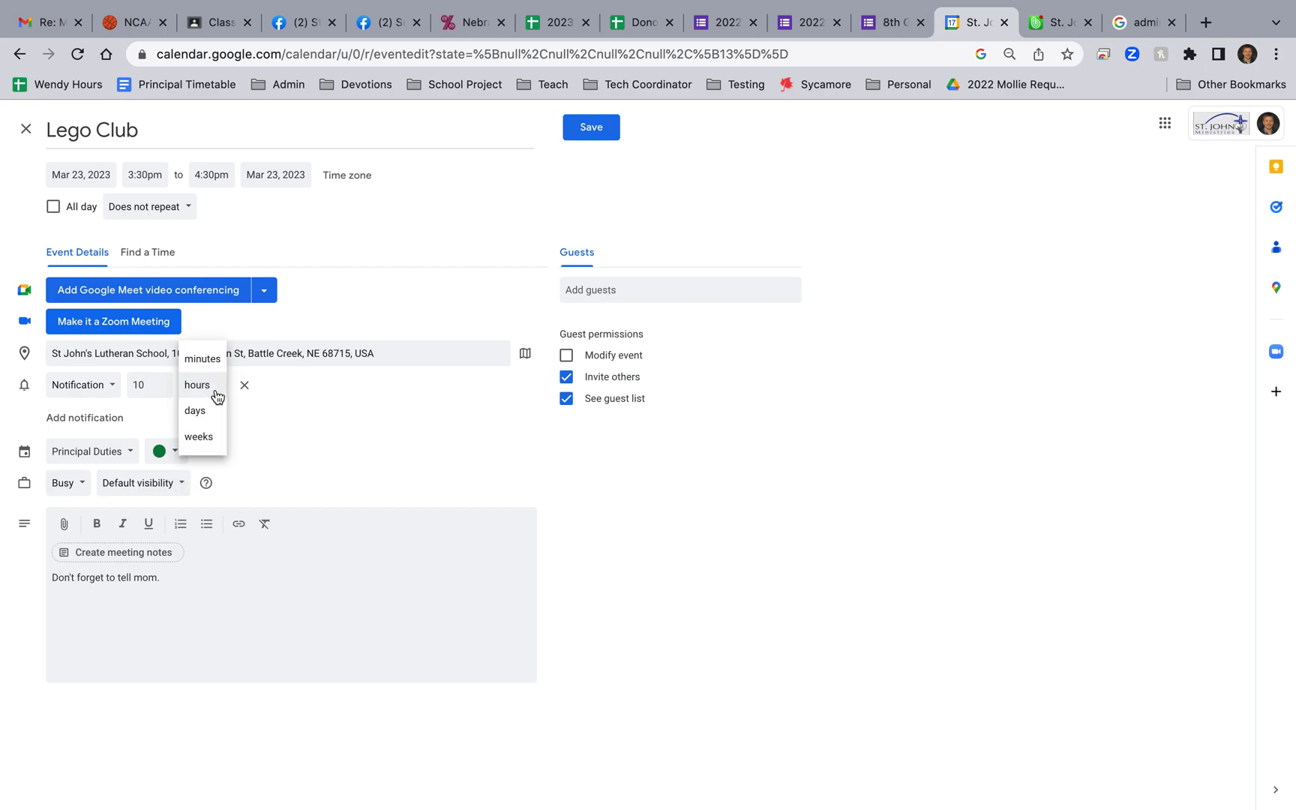
left_click(204, 415)
left_click(148, 388)
key("BackSpace")
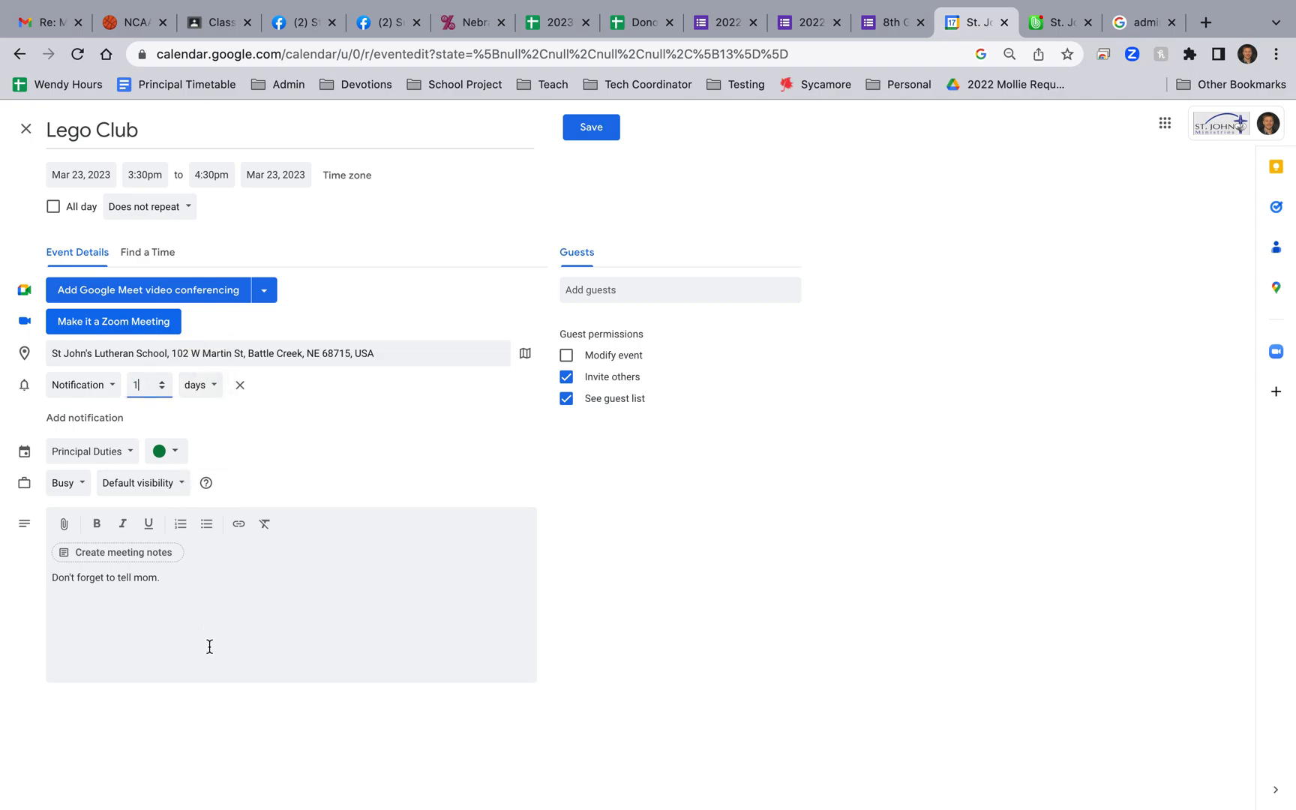
left_click(162, 382)
left_click(162, 583)
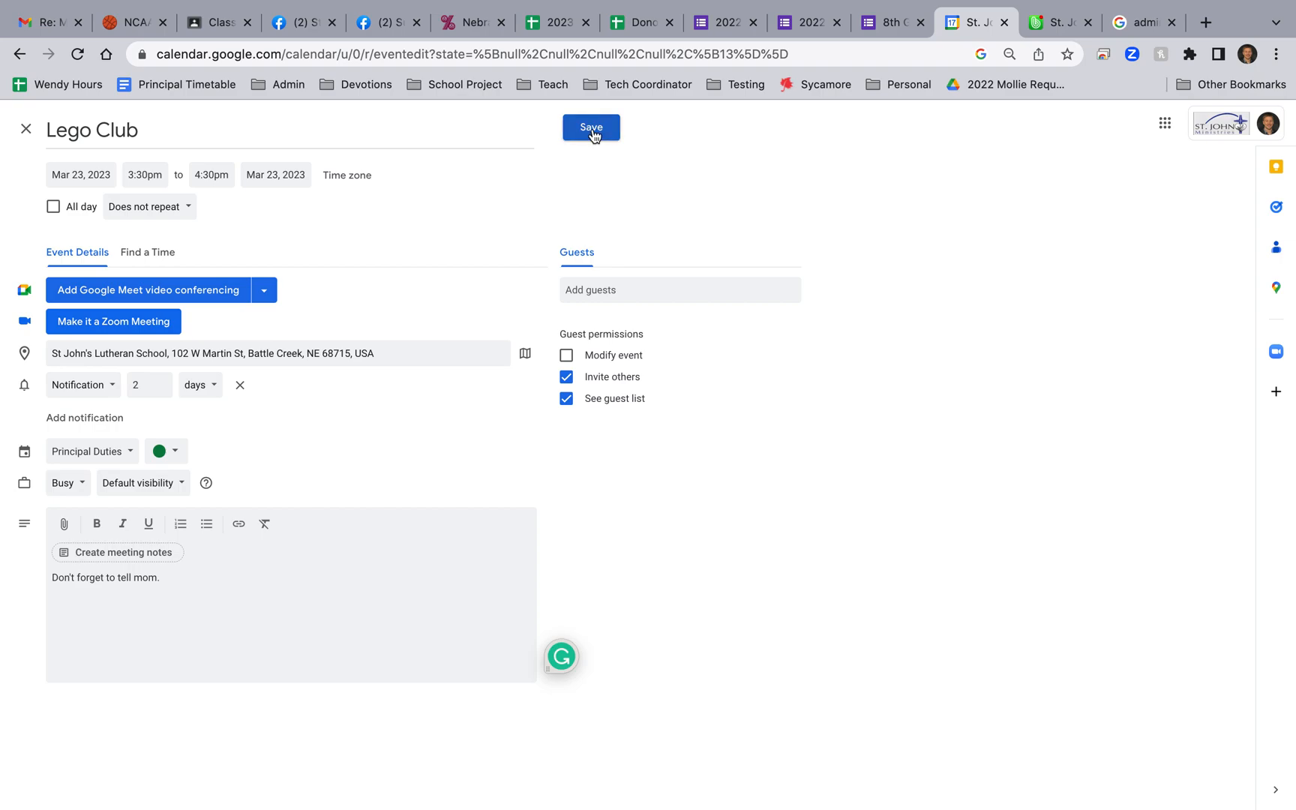
Step: Make the Lego Club event repeat weekly on Thursday and save it
left_click(183, 211)
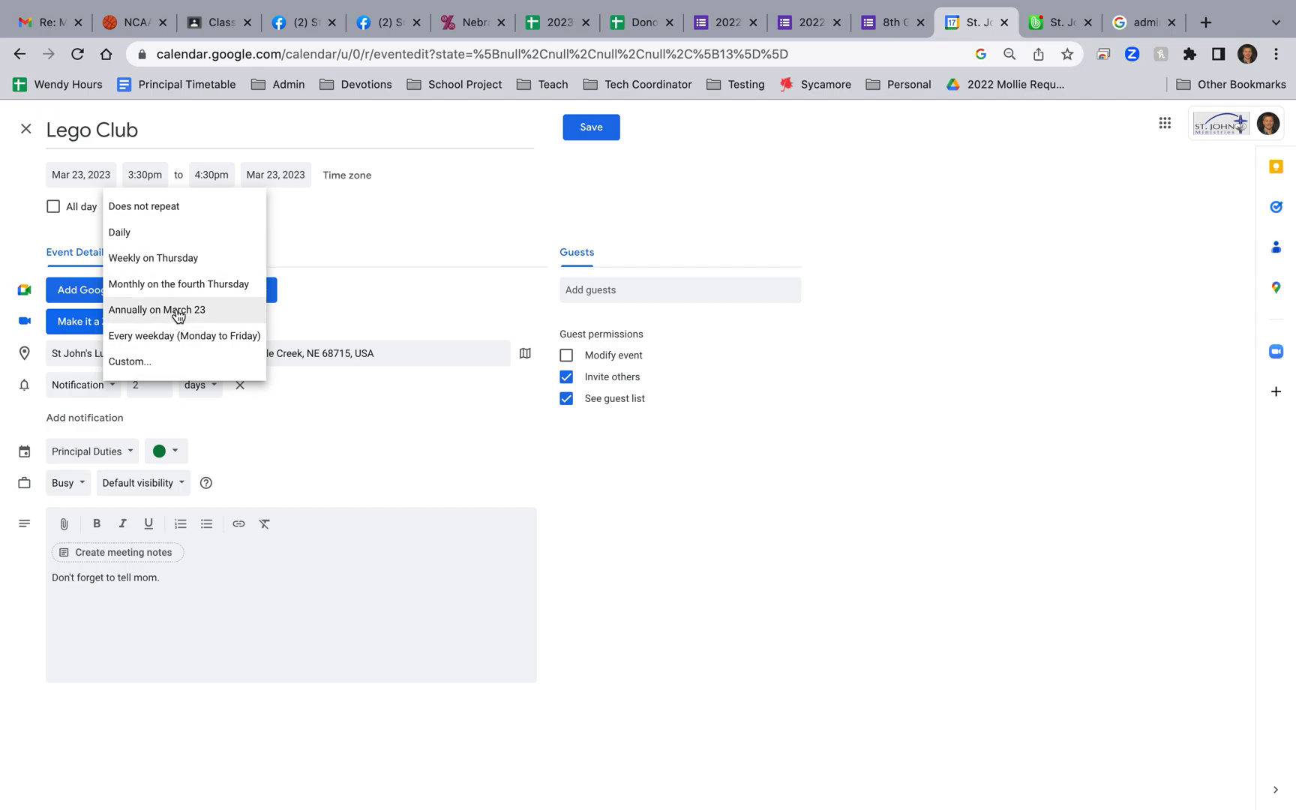
left_click(175, 259)
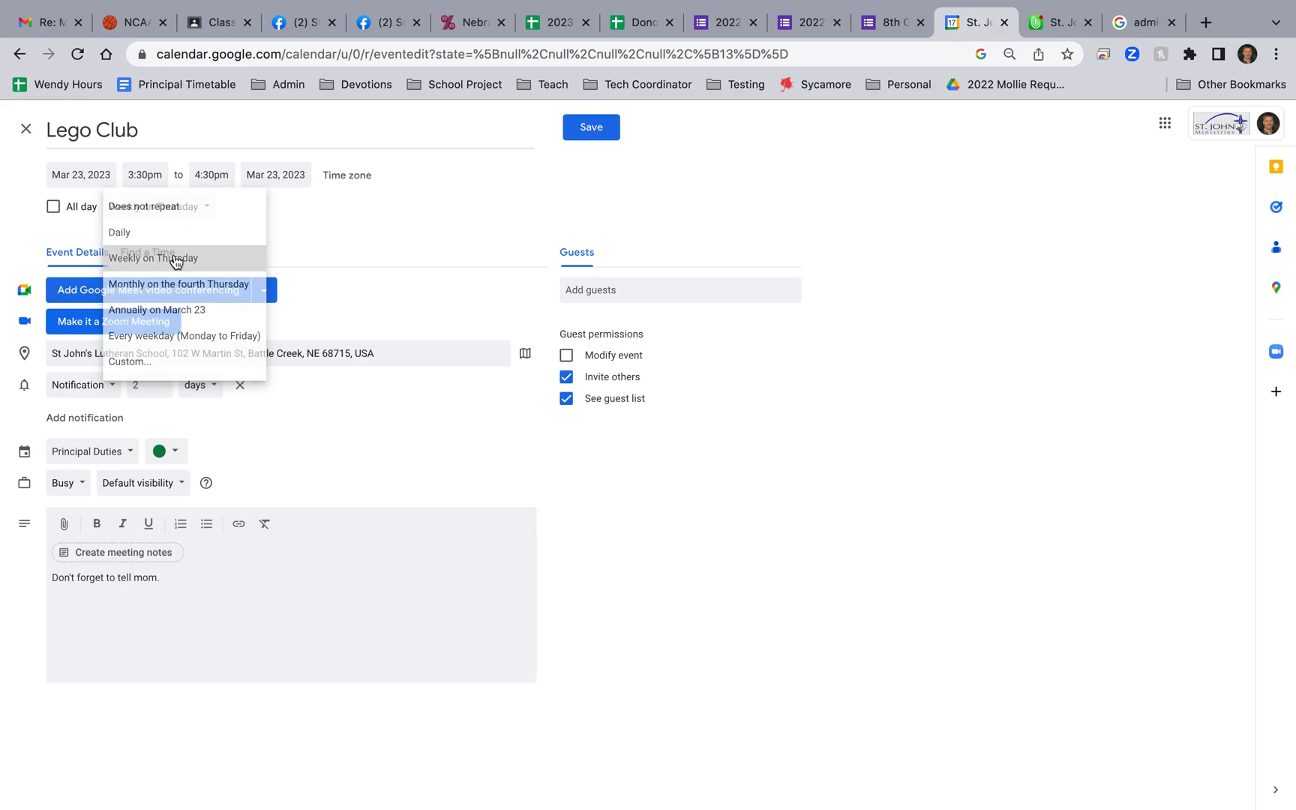
left_click(602, 125)
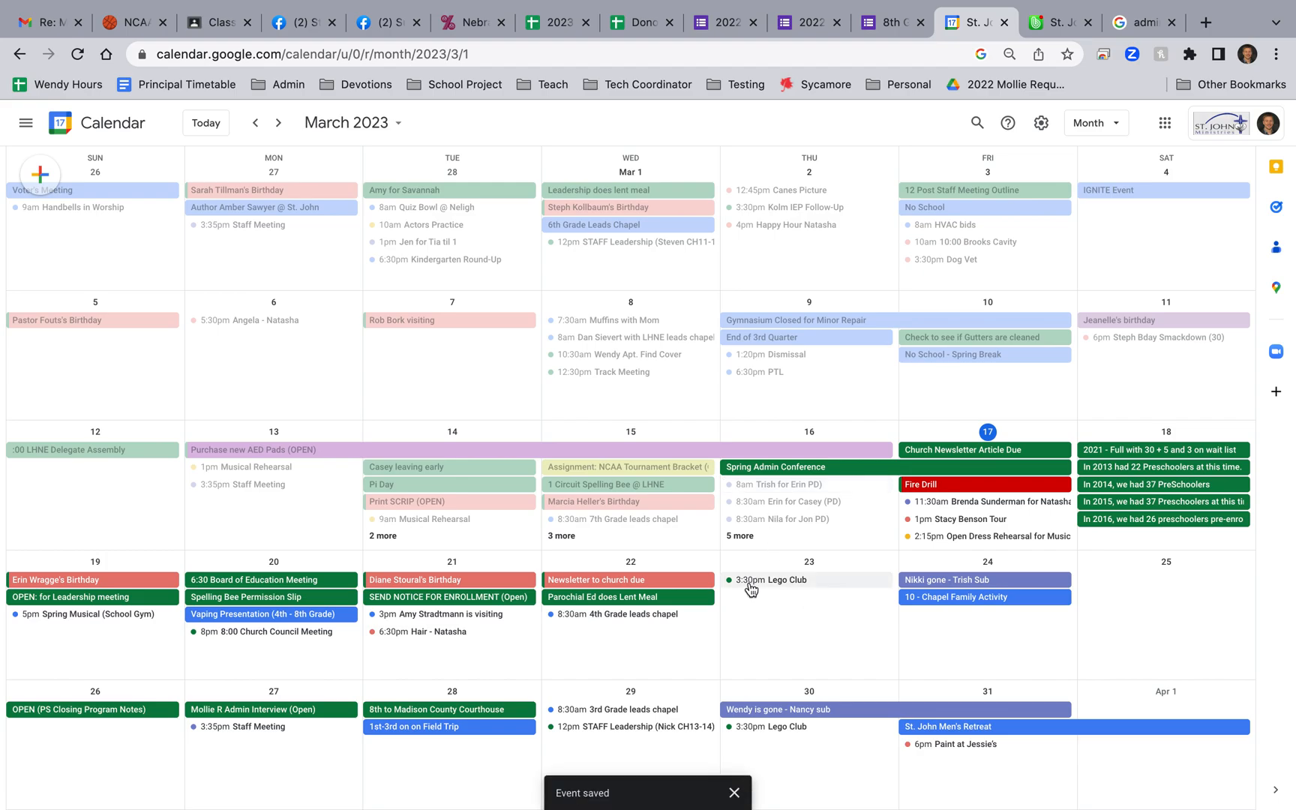
Step: Delete the Lego Club event from the March 23 entry and confirm the deletion
left_click(750, 585)
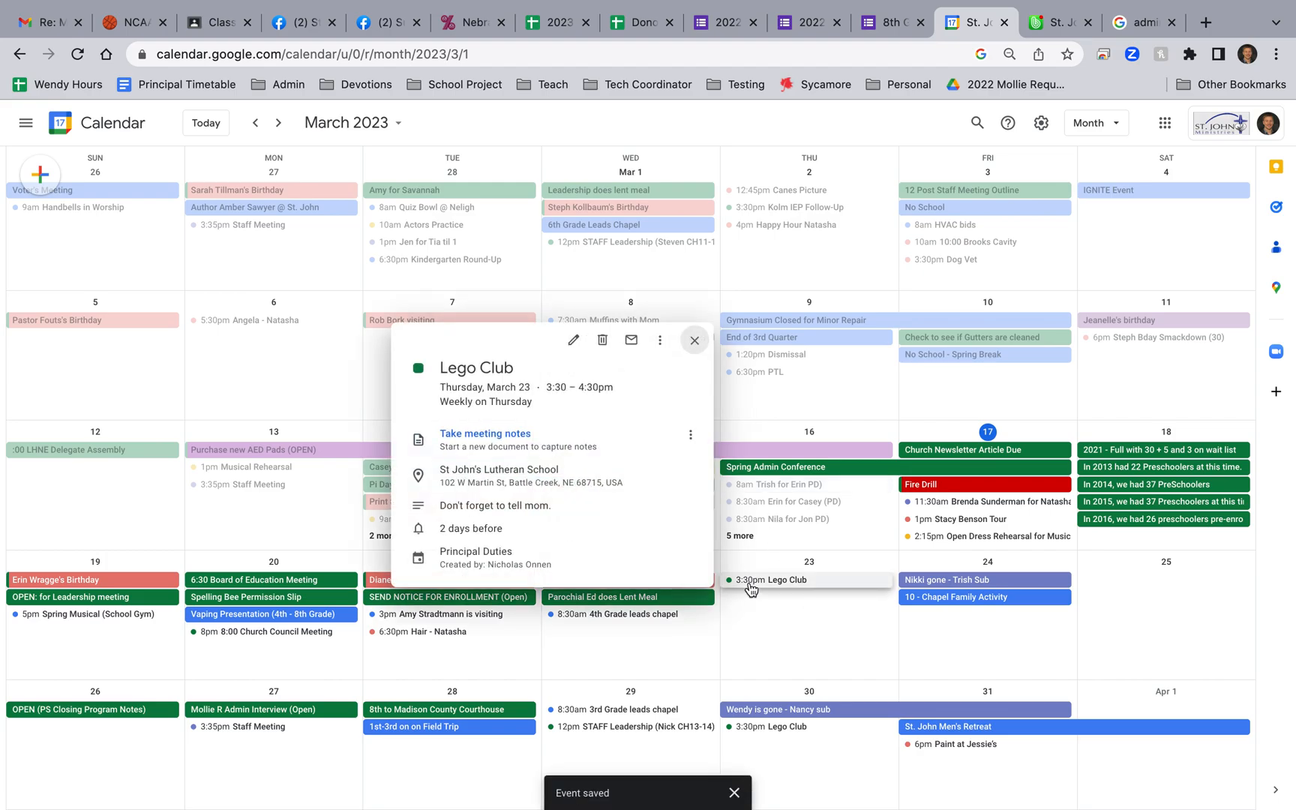
left_click(602, 343)
left_click(743, 516)
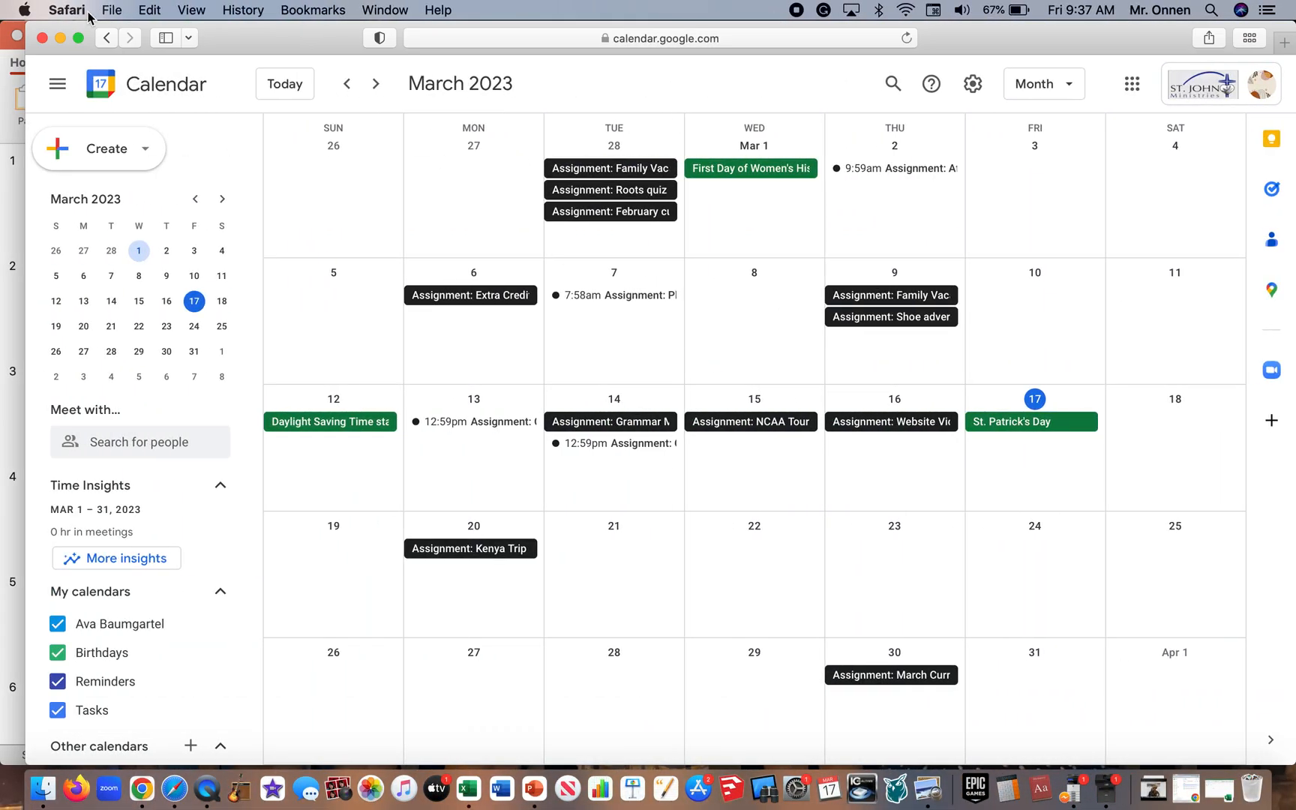
Step: Make the browser window full screen and start a March 9 event titled "3-Page Rough Draft Due"
mouse_move(79, 45)
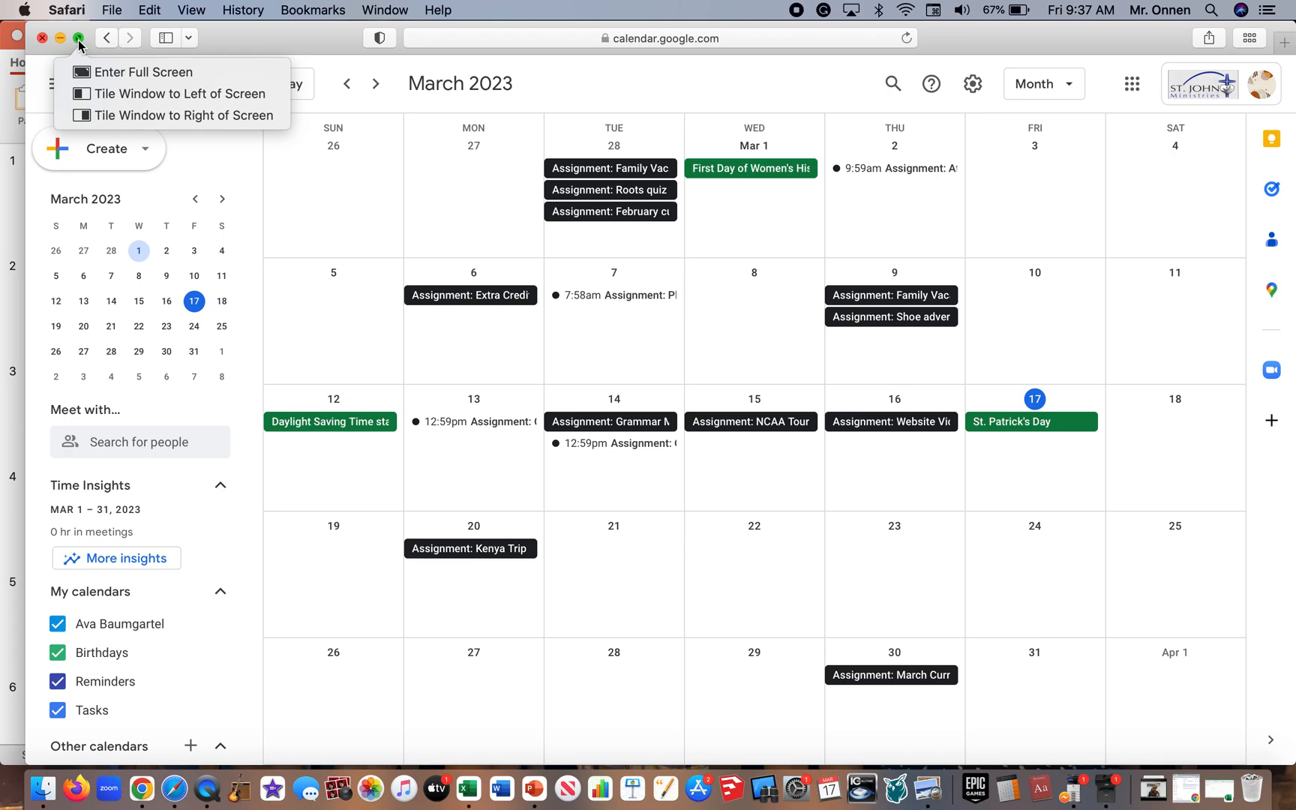
left_click(80, 45)
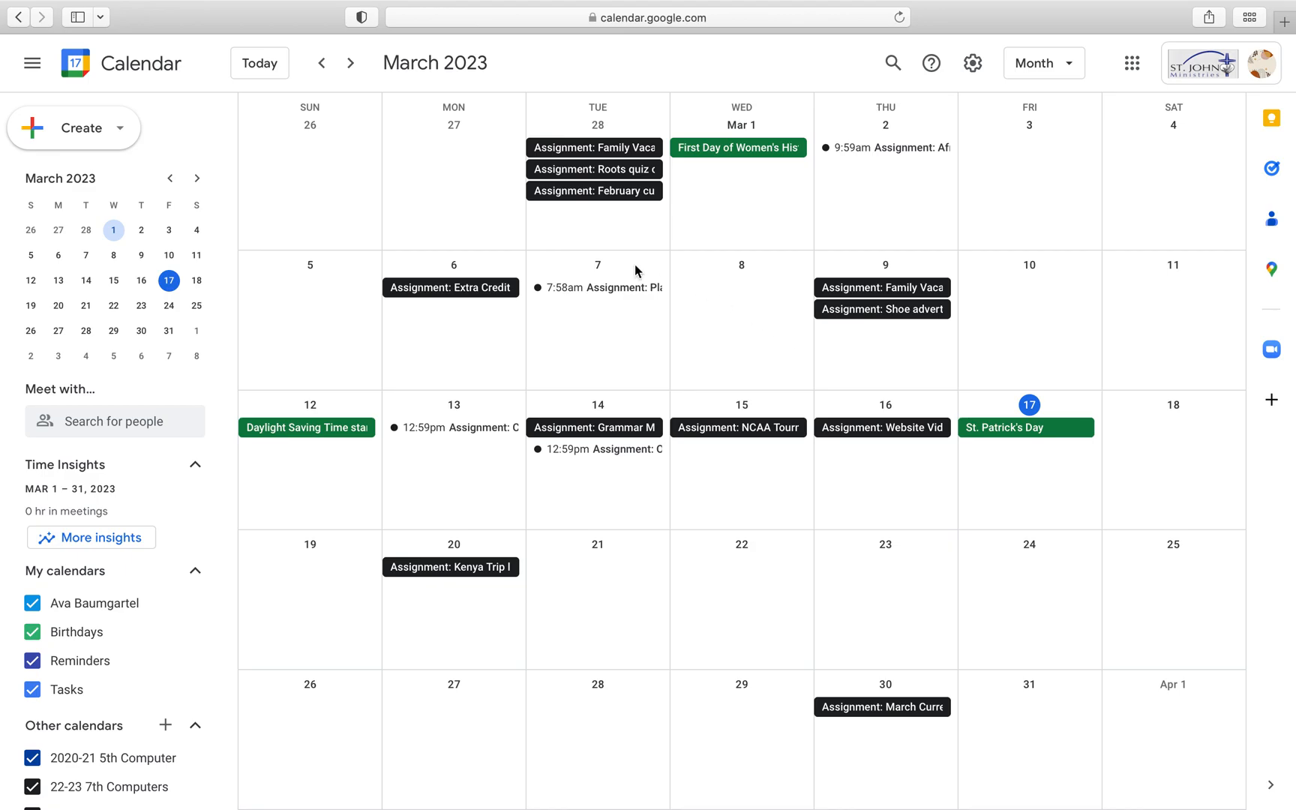
left_click(882, 363)
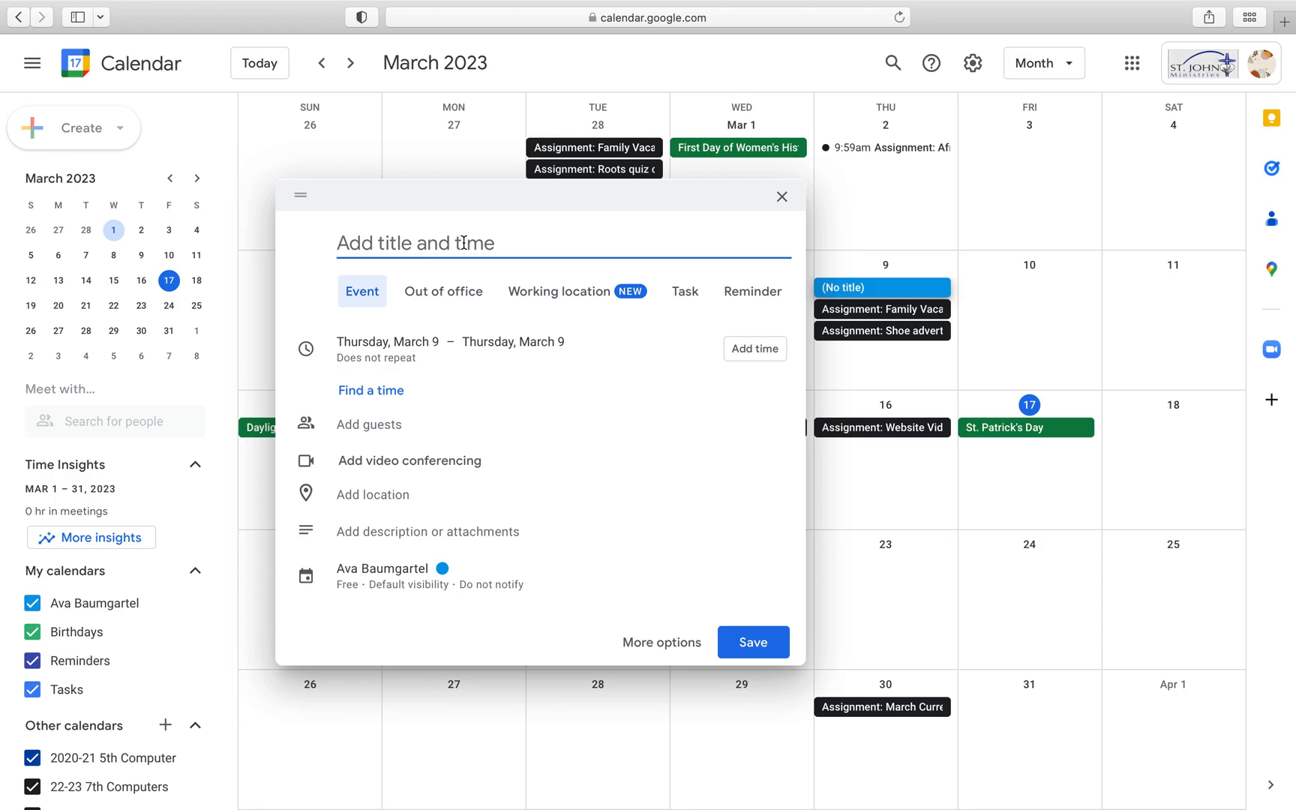
type("3-Page")
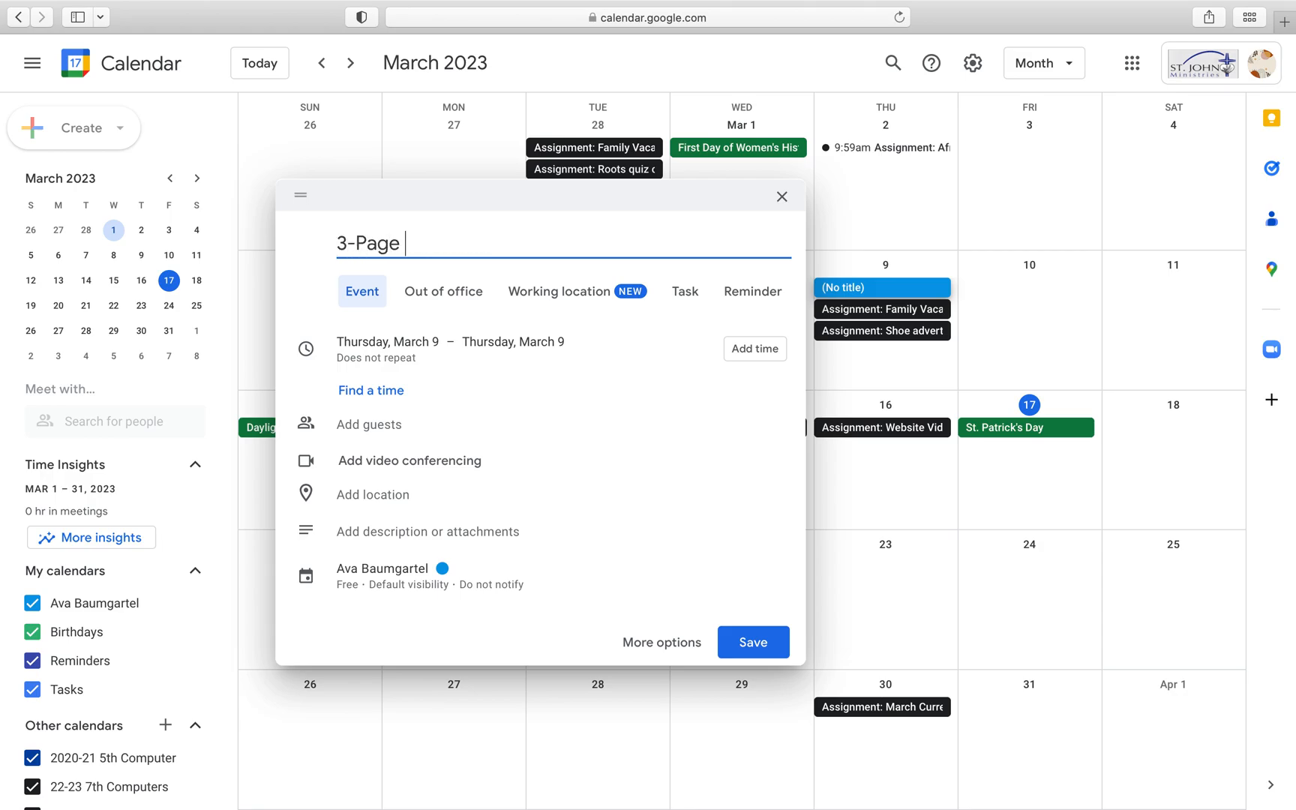
type(" Rough Draft Due")
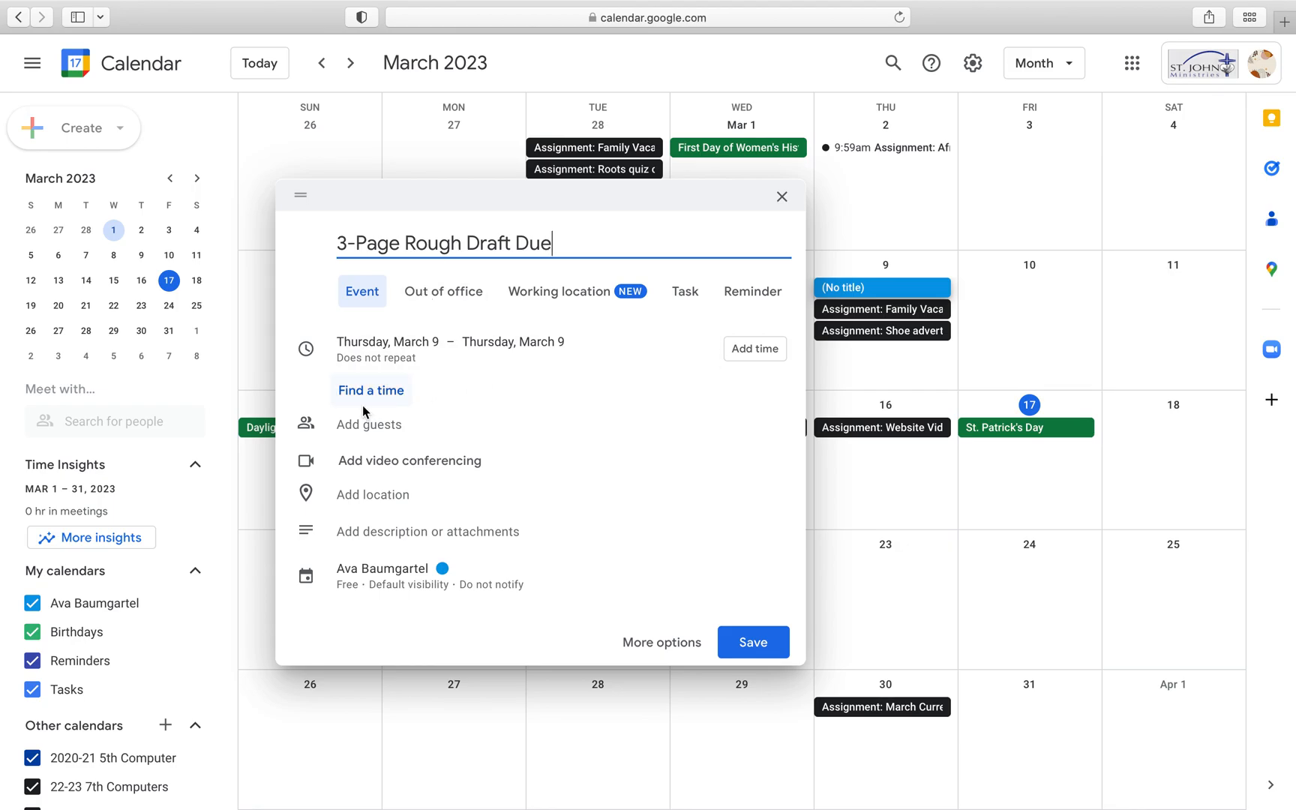
Step: Give the 3-Page Rough Draft Due event a start time of 10:00am on March 9
left_click(393, 395)
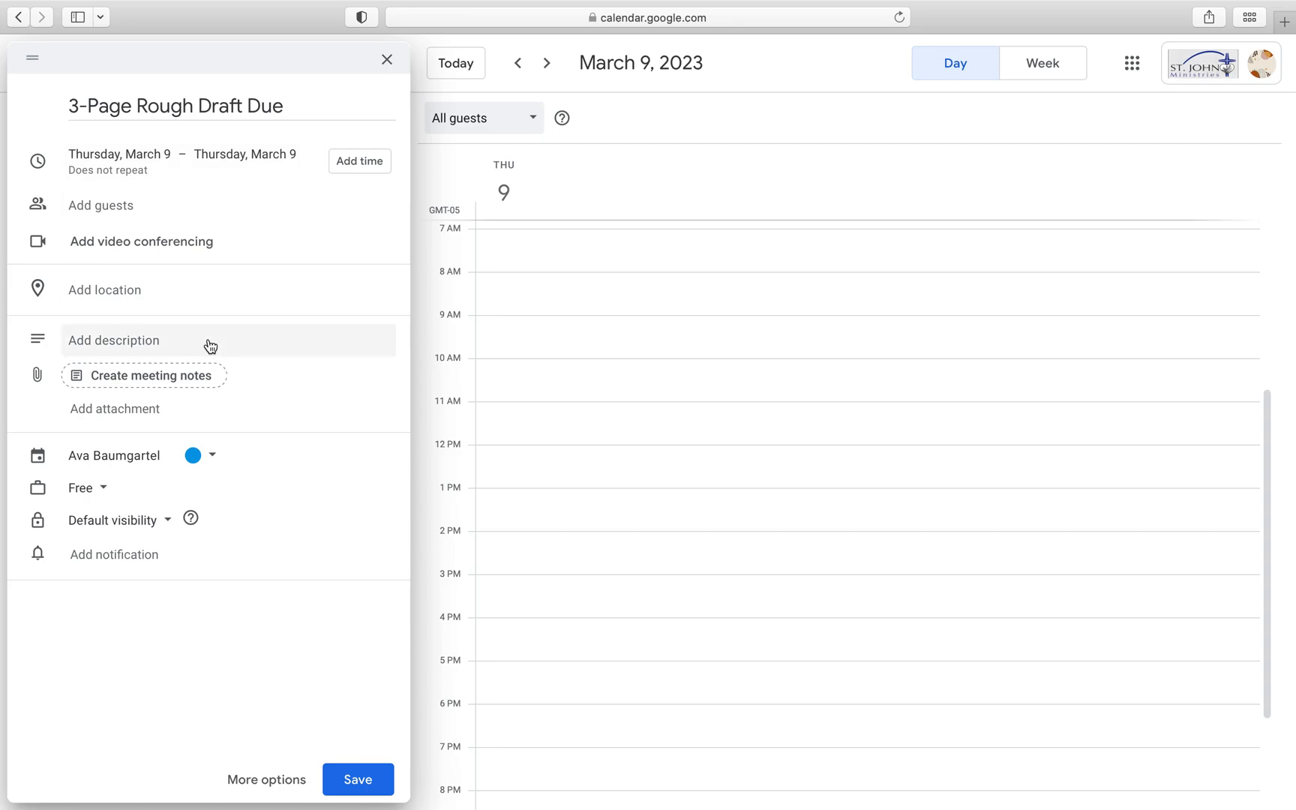
left_click(377, 168)
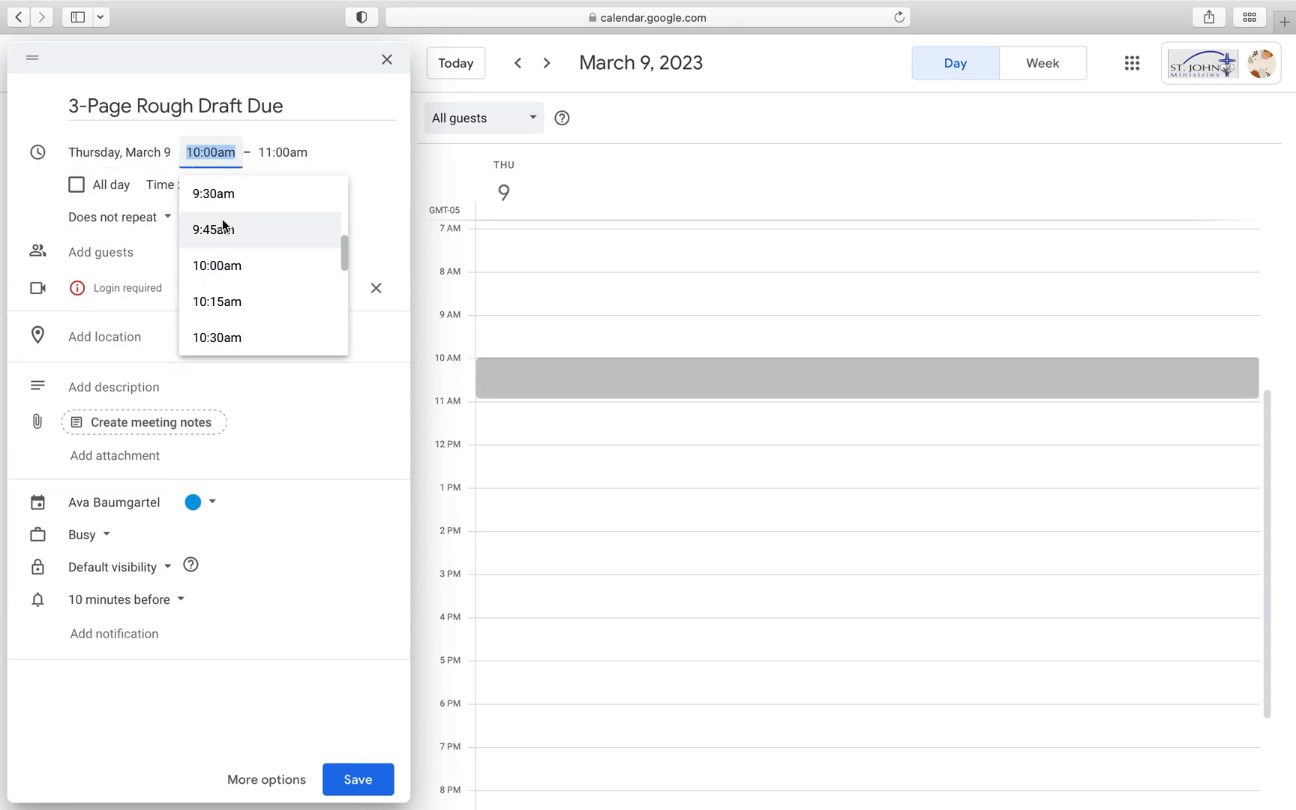
left_click(230, 266)
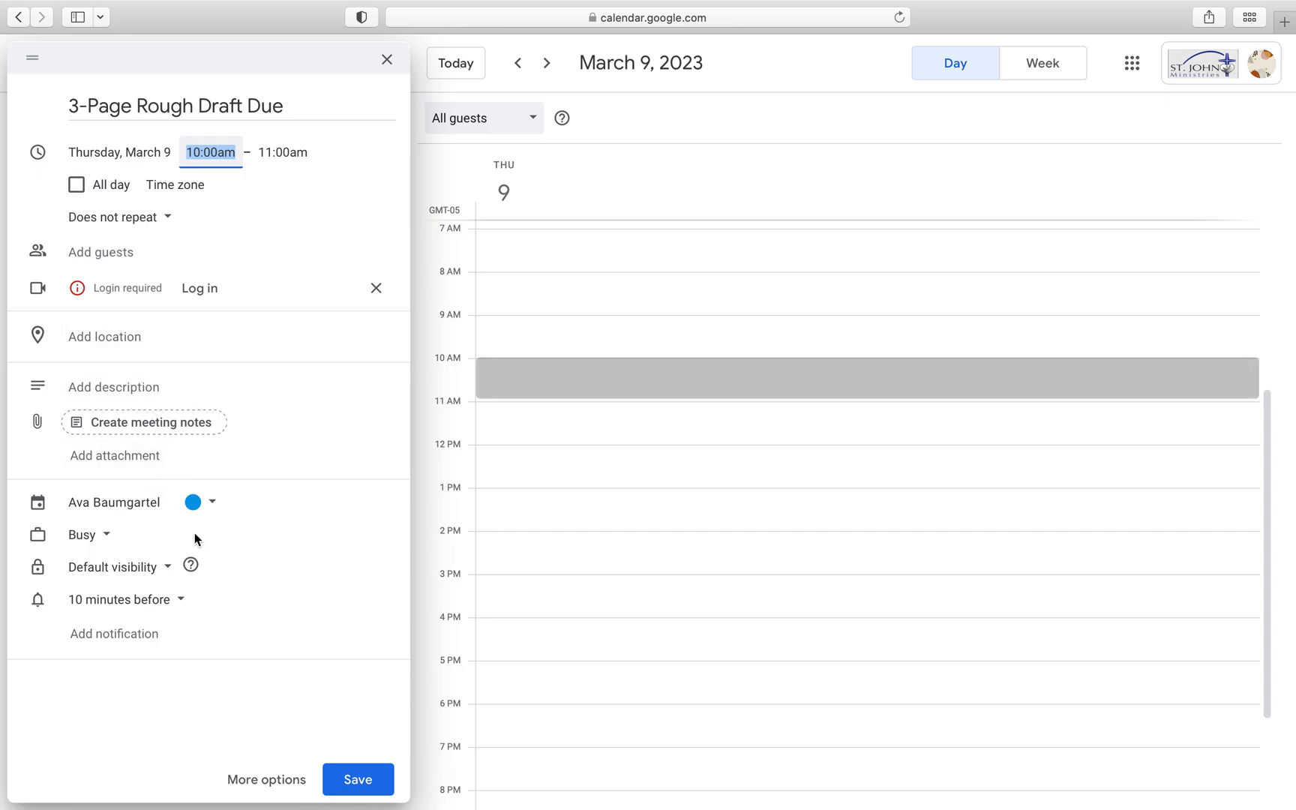
Step: In the full event details, choose Notification as the reminder type and save the event
left_click(277, 778)
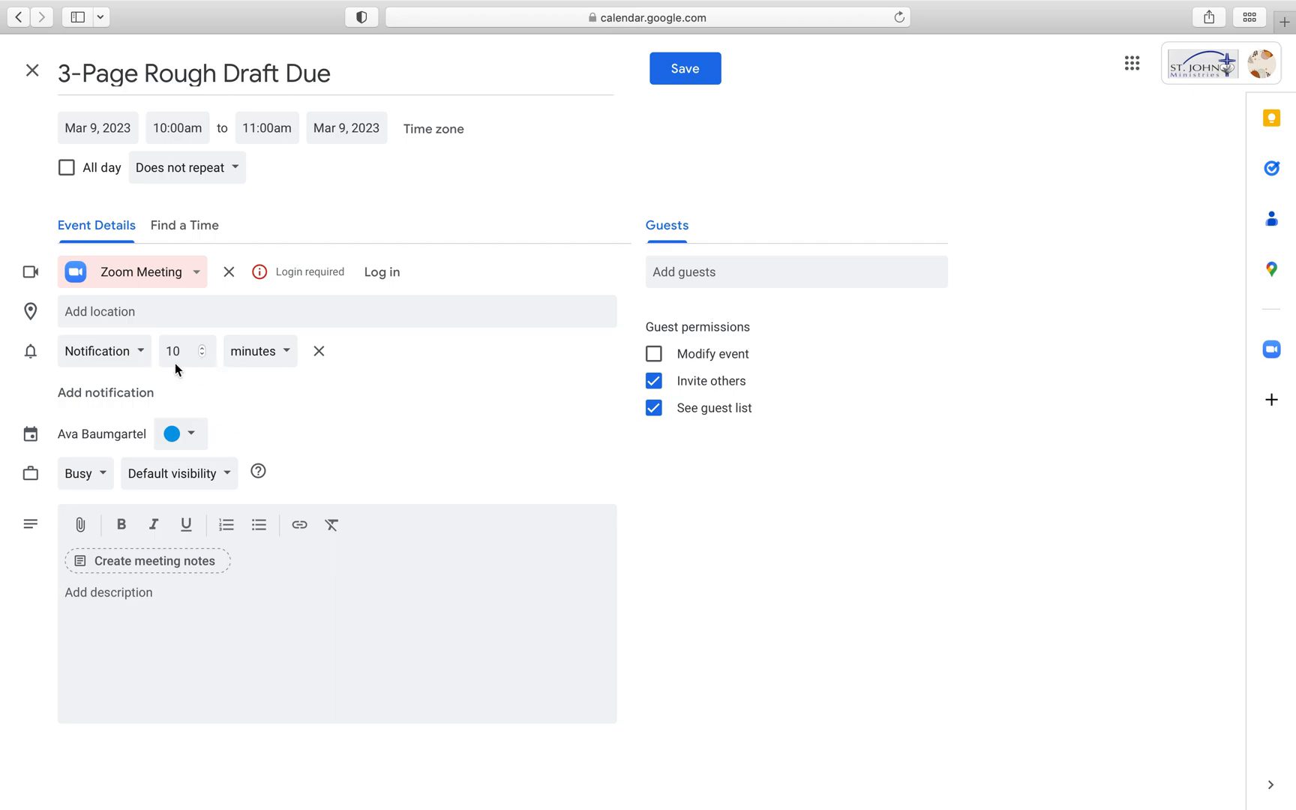
left_click(131, 352)
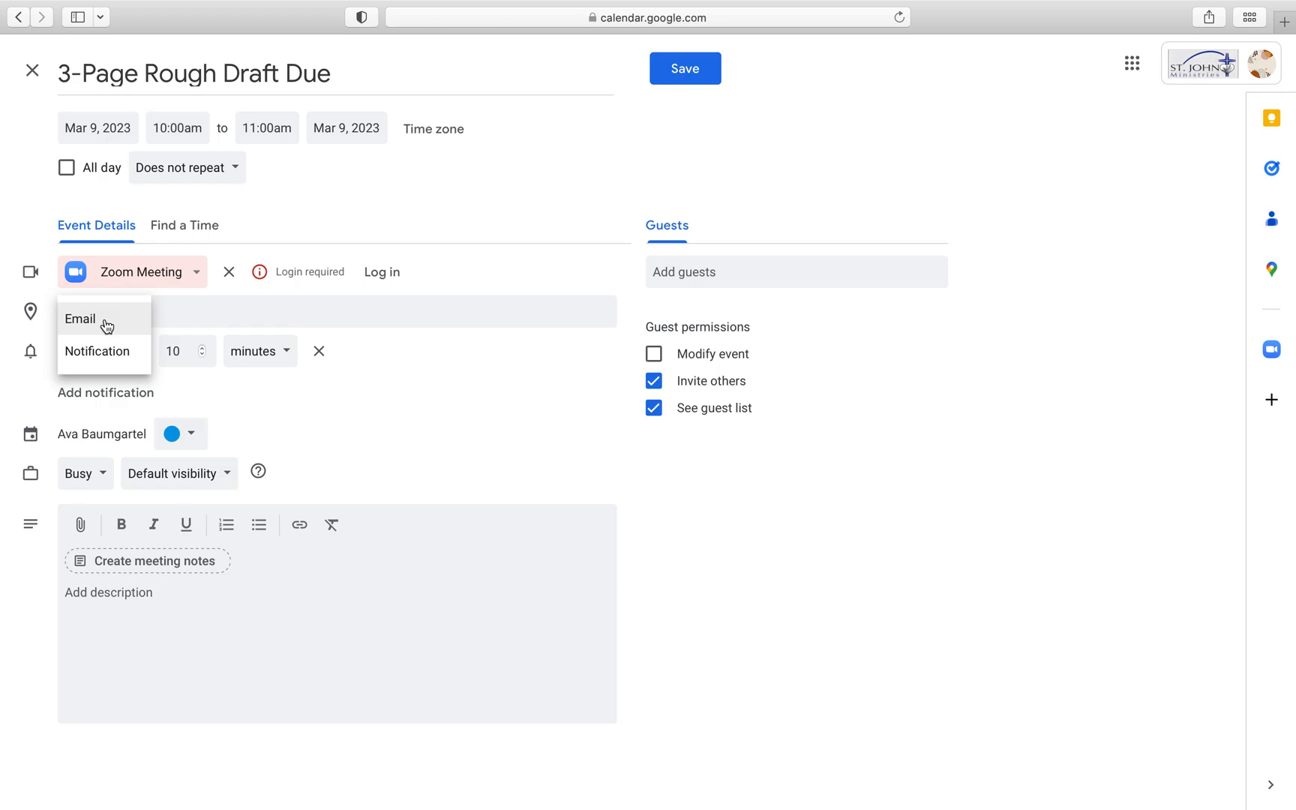
left_click(110, 350)
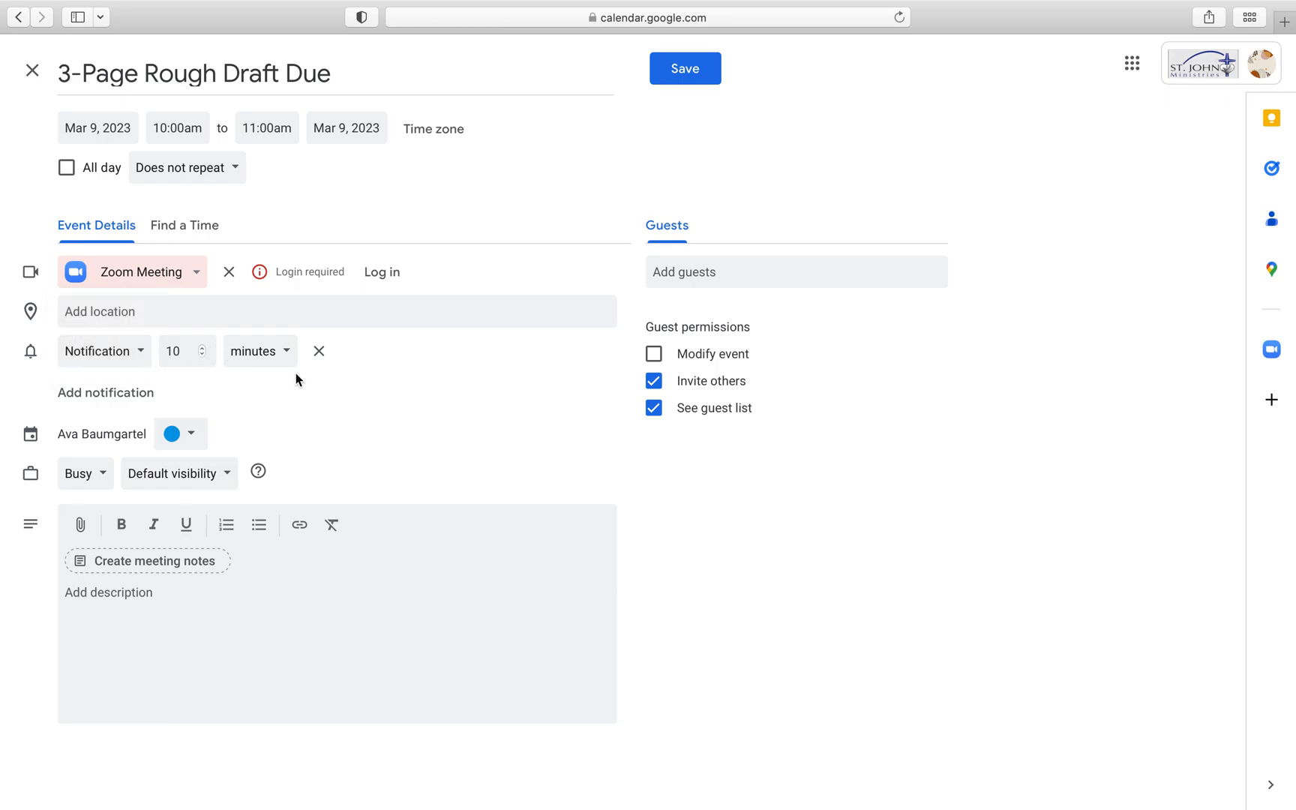
left_click(693, 75)
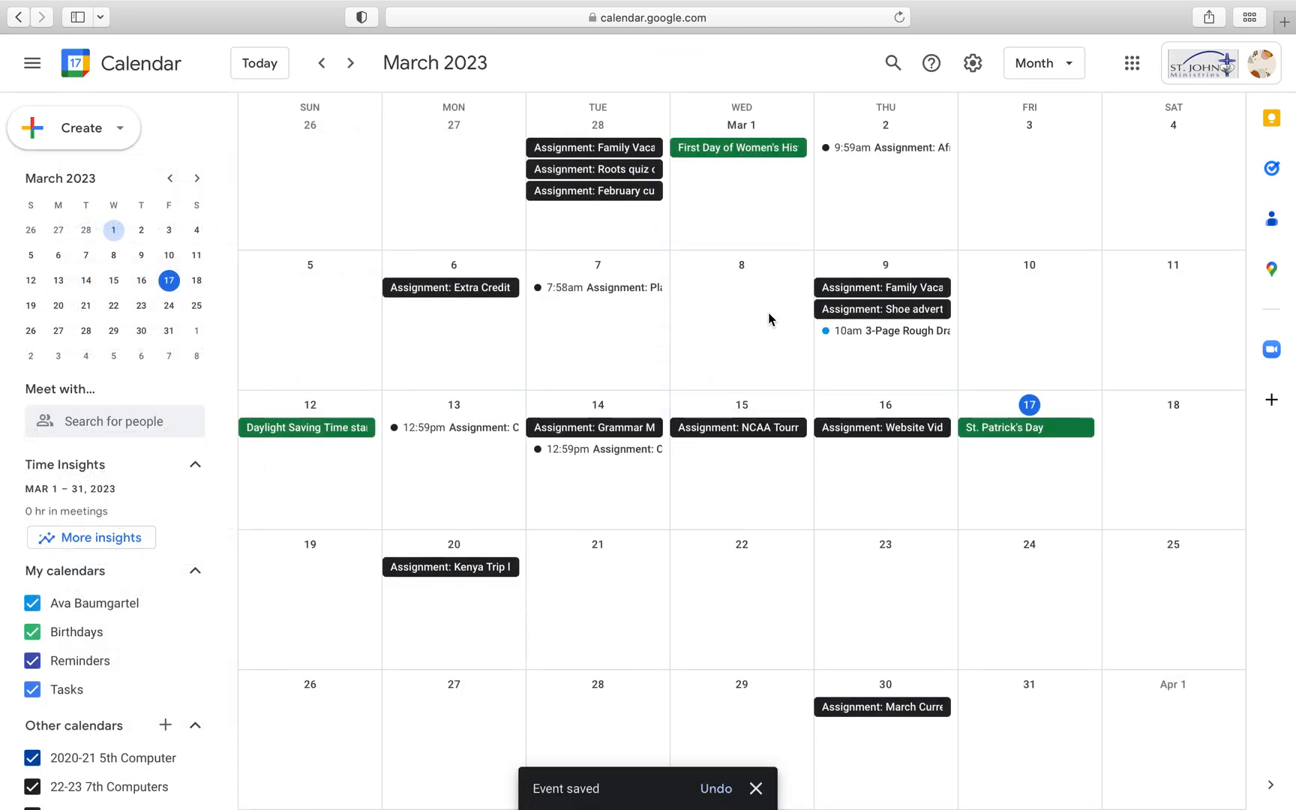
Step: Delete the 3-Page Rough Draft Due event from March 9
left_click(888, 339)
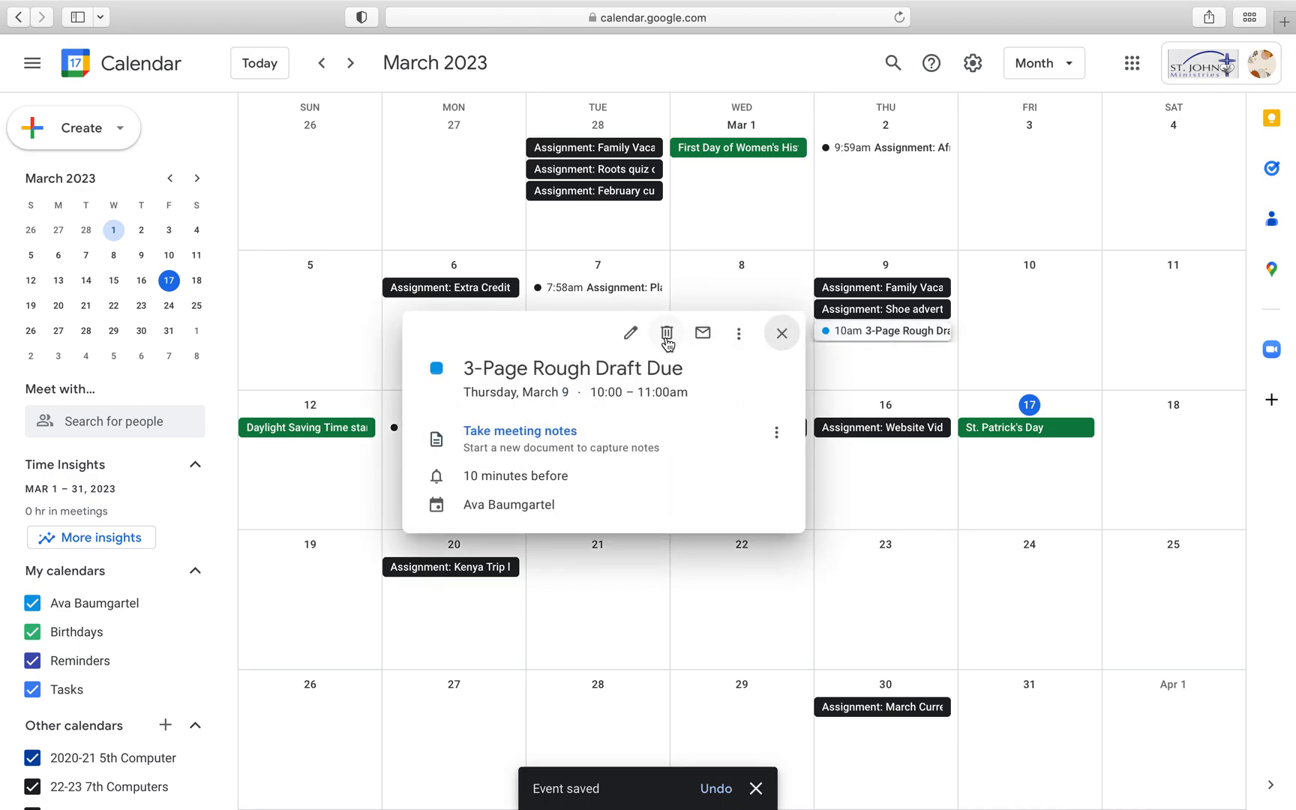
left_click(666, 333)
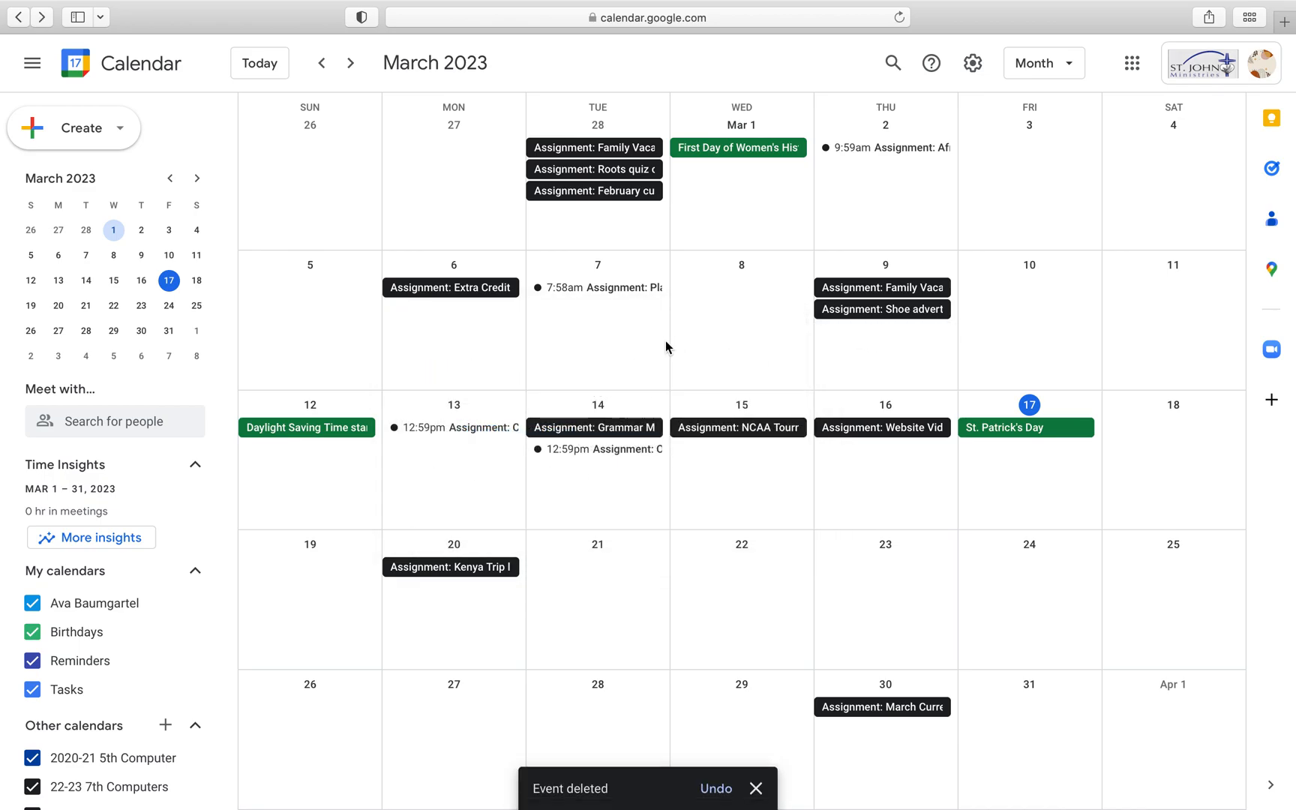
Step: Show the calendar in Week view and look through its hours
left_click(1072, 73)
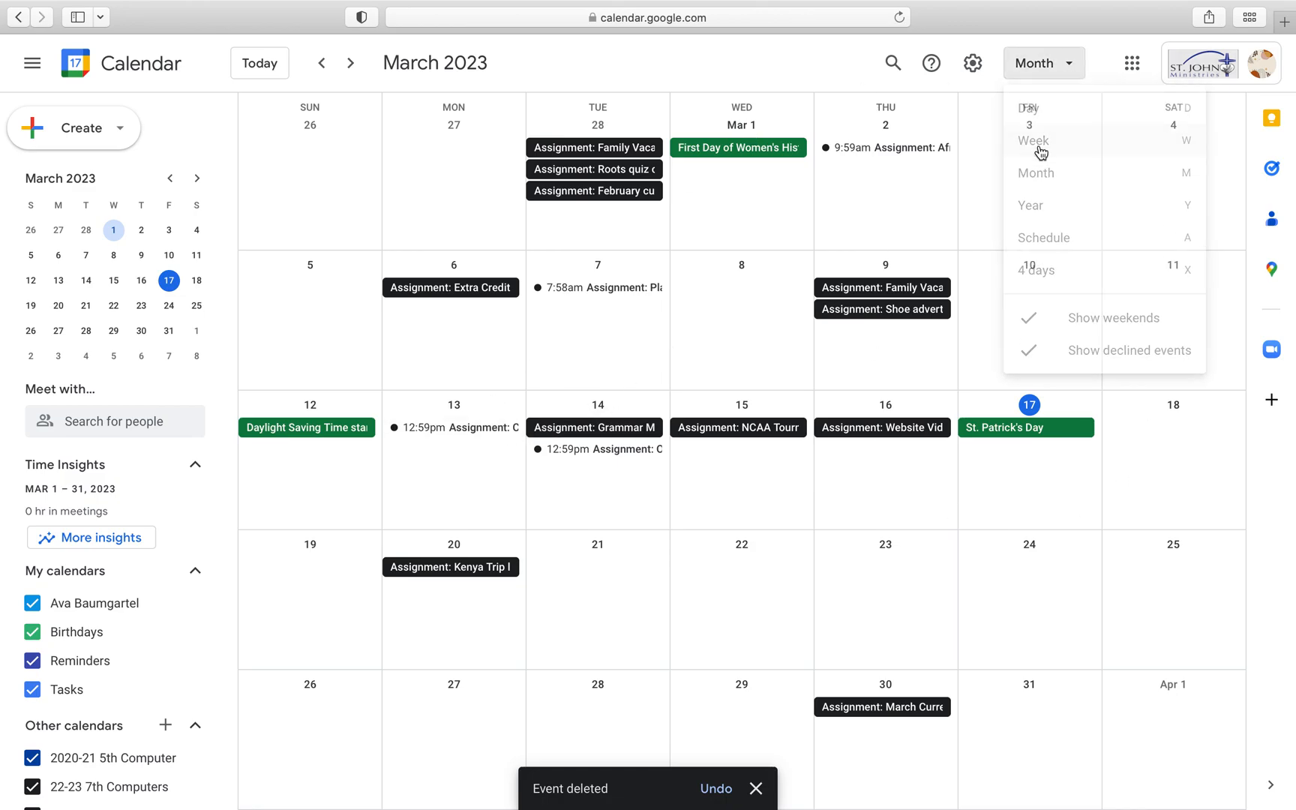
left_click(1040, 152)
scroll(561, 489, "down", 3)
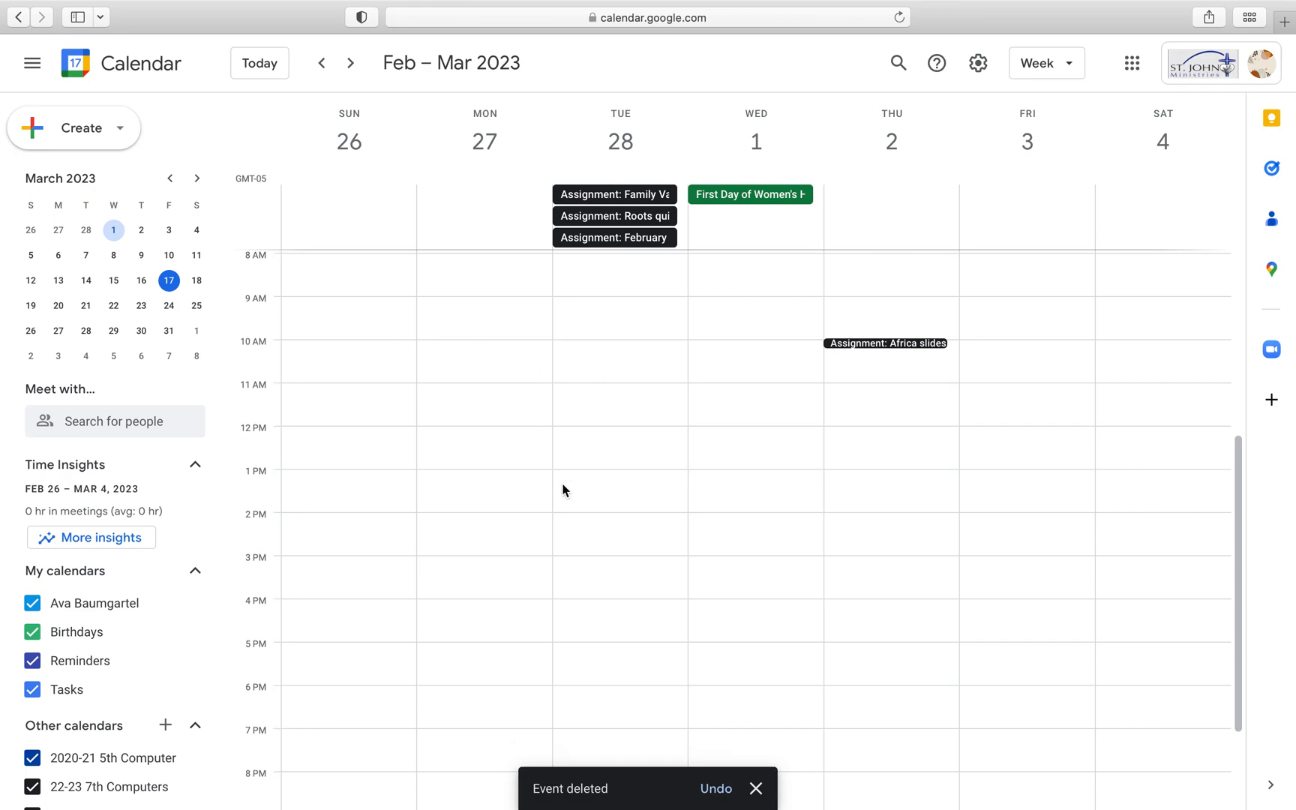
scroll(561, 489, "up", 10)
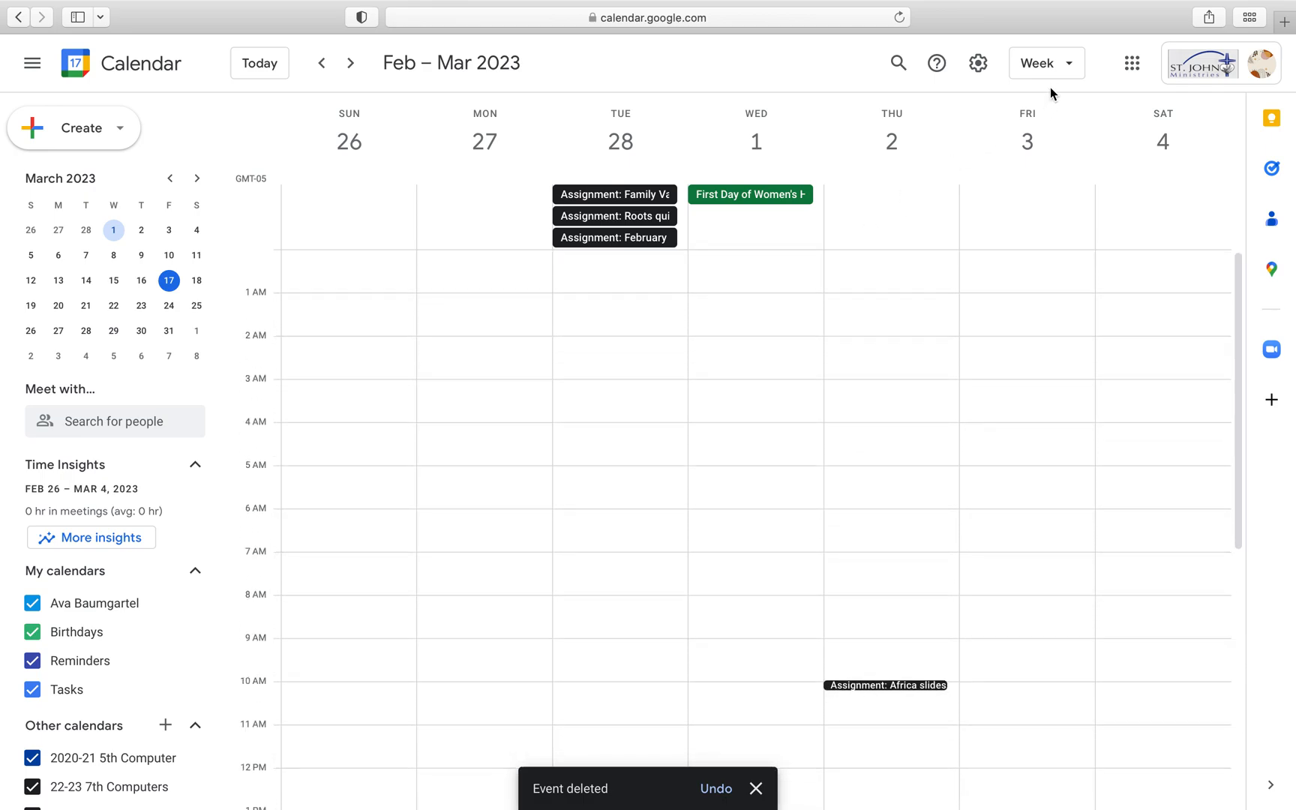
Step: Show the calendar in Day view, look through March 1, and browse forward to March 3 and back
left_click(1067, 64)
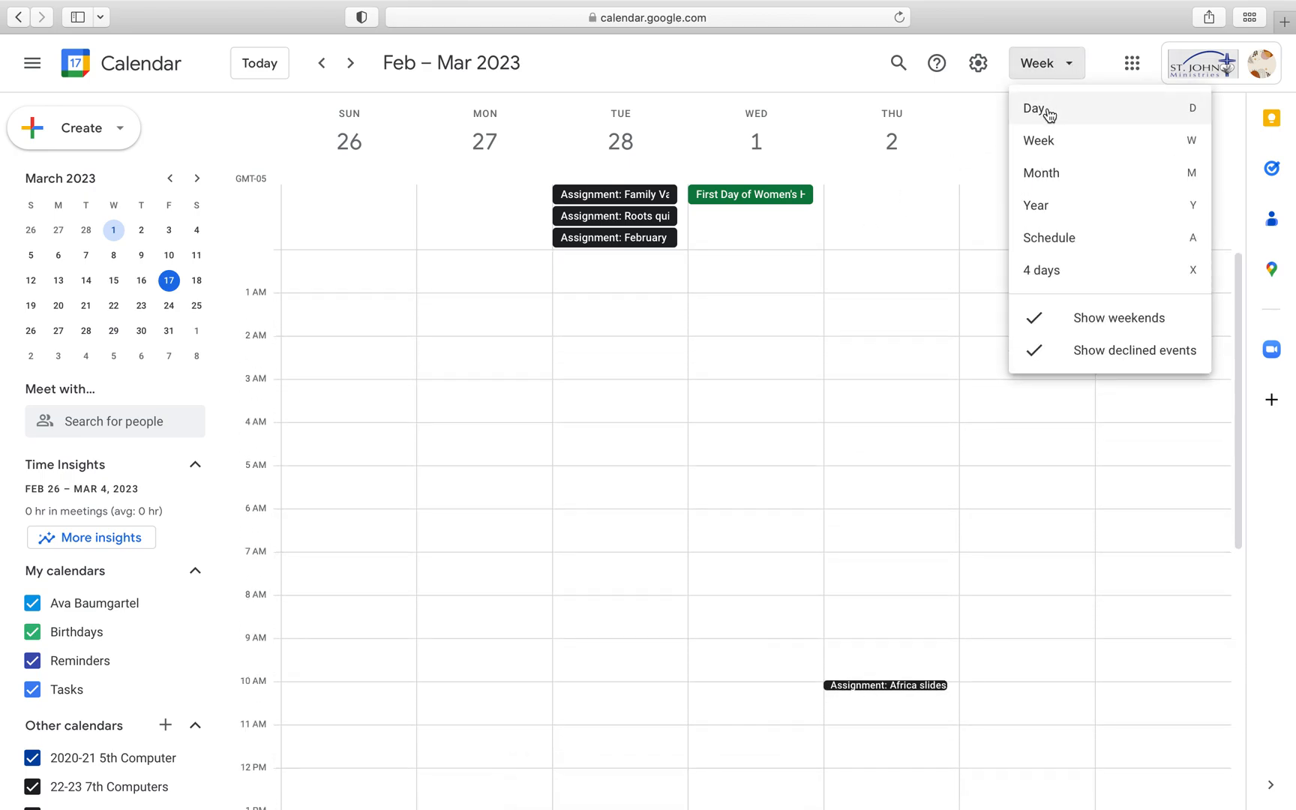
left_click(1048, 114)
scroll(547, 448, "down", 5)
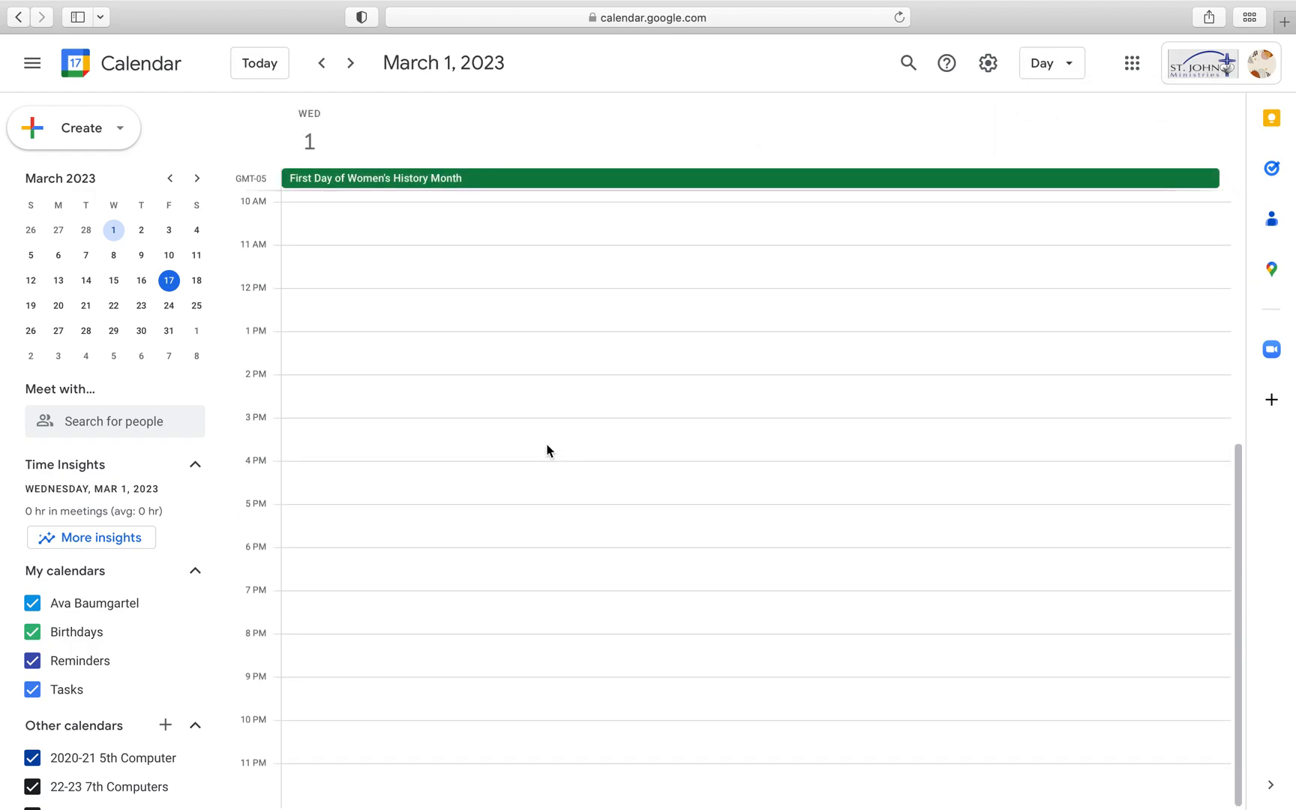
scroll(547, 450, "up", 5)
left_click(350, 63)
left_click(349, 67)
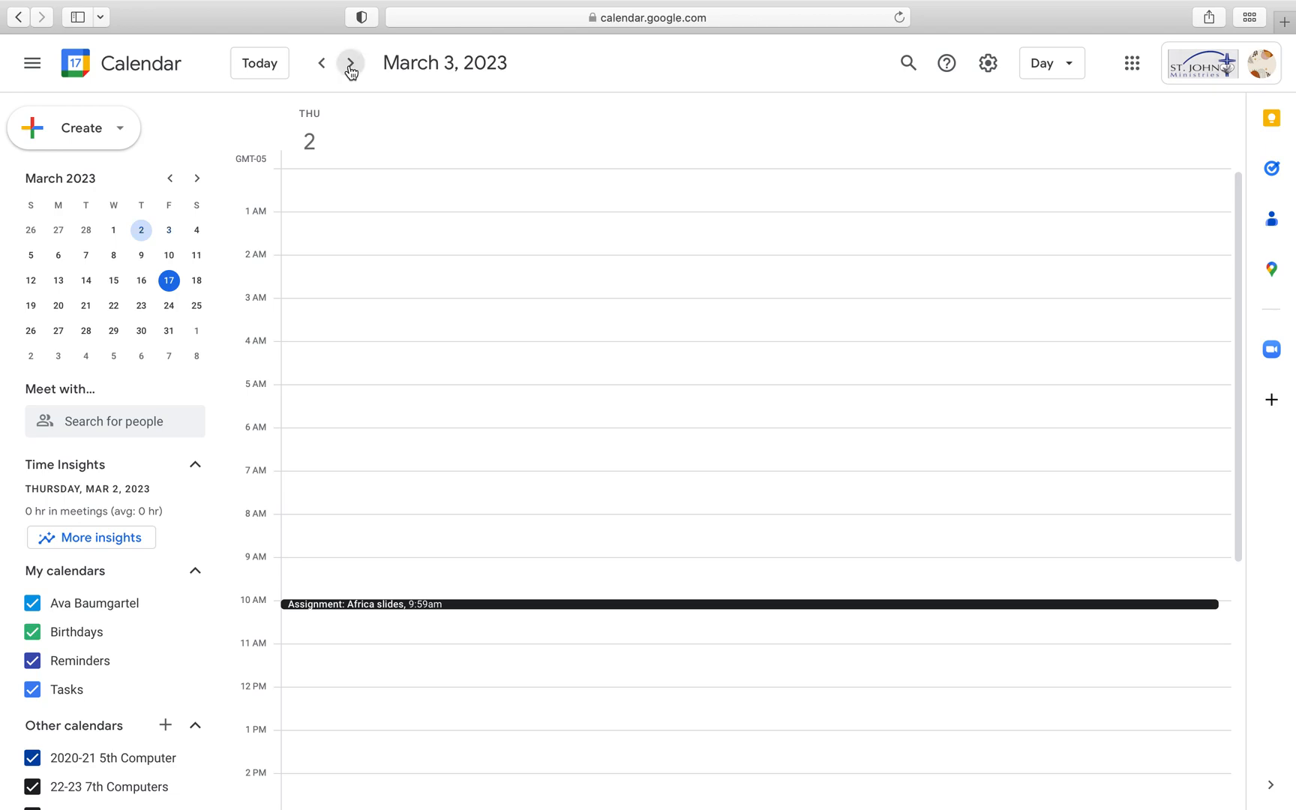
left_click(319, 65)
left_click(318, 65)
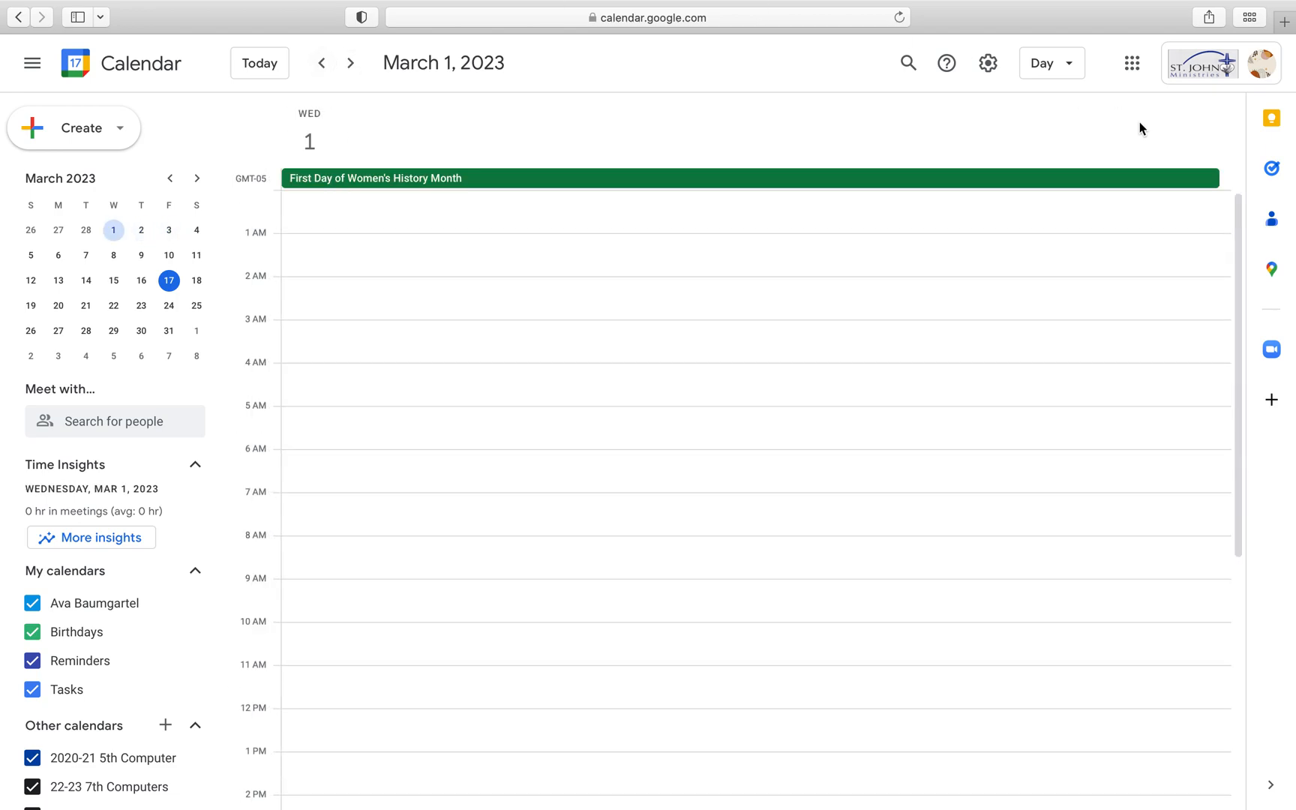
Step: Discard the blank event draft on March 1 and return the calendar to Month view
left_click(1064, 71)
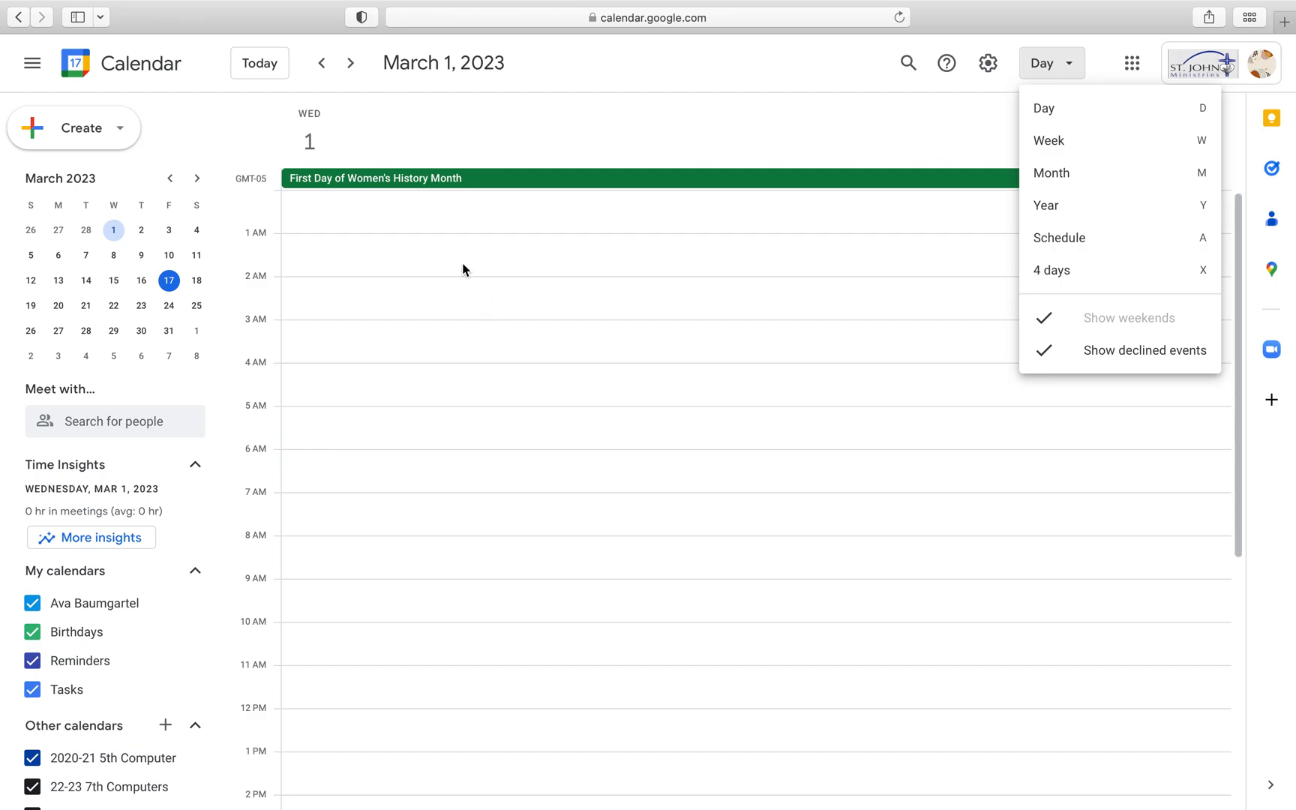
left_click(911, 110)
left_click(911, 111)
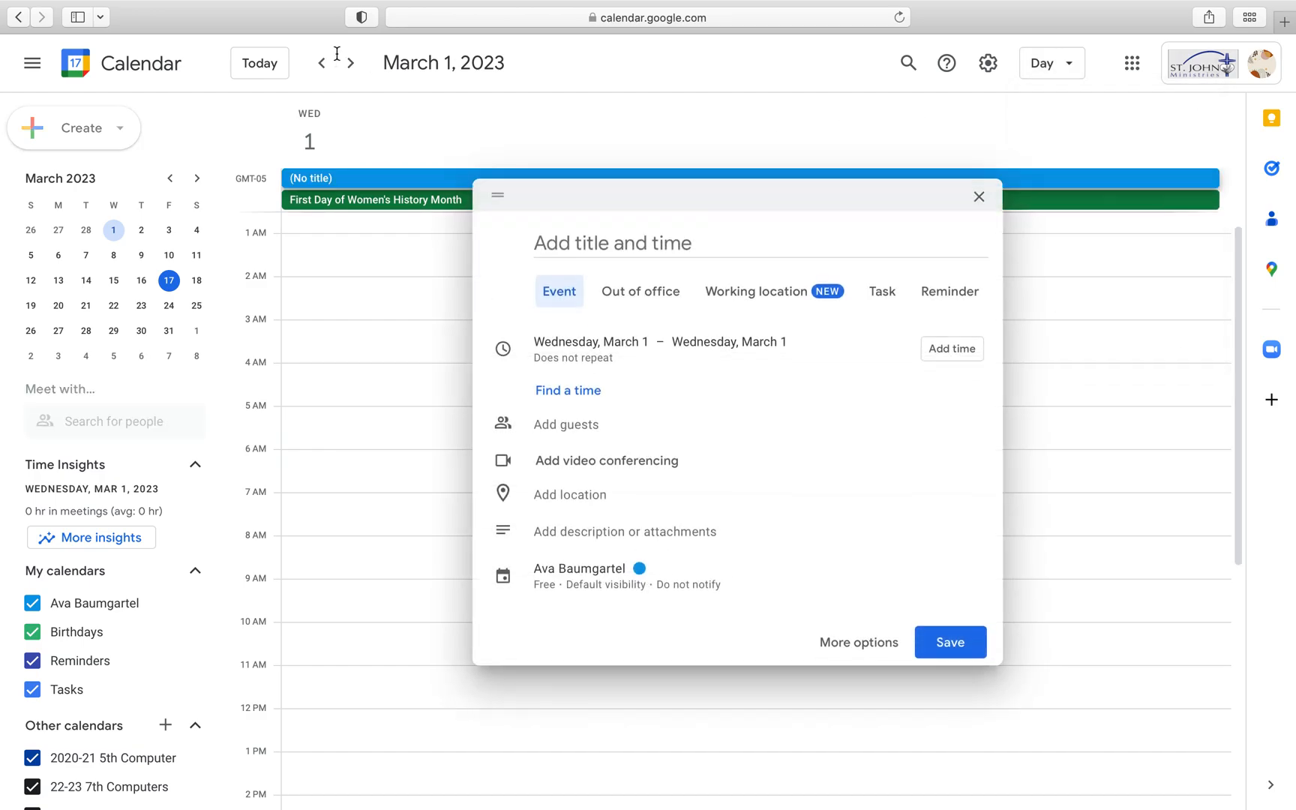
left_click(1061, 75)
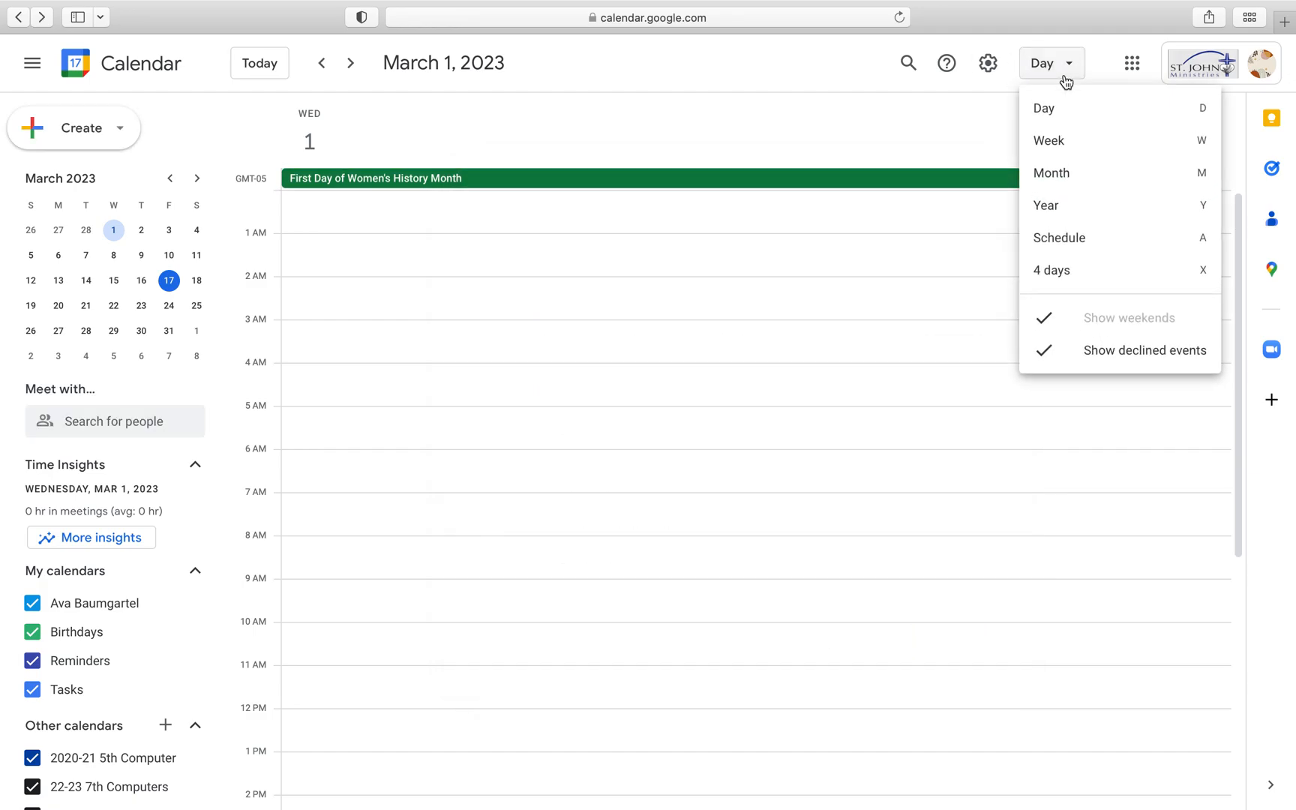
left_click(1067, 180)
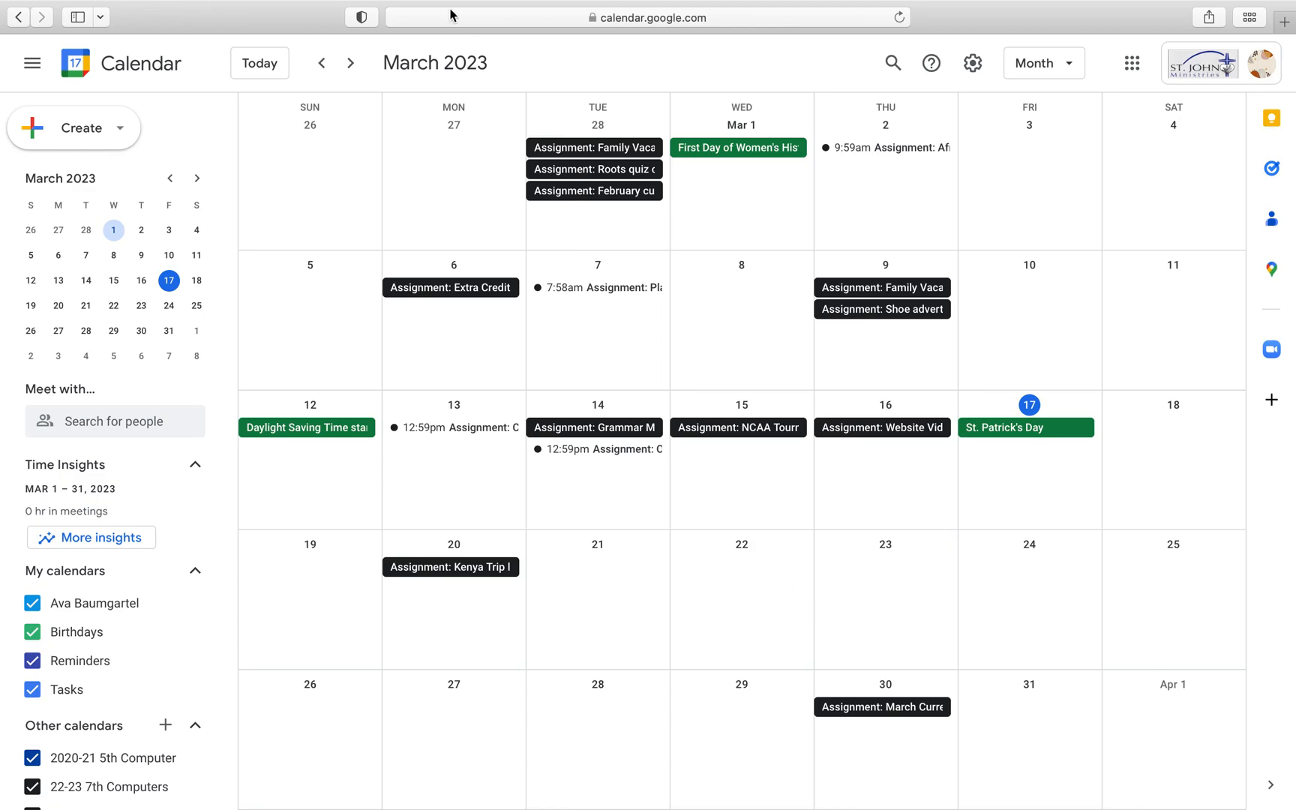
Step: Switch from Safari to the full-screen Chrome window with the St. John Lutheran School staff calendar
mouse_move(427, 6)
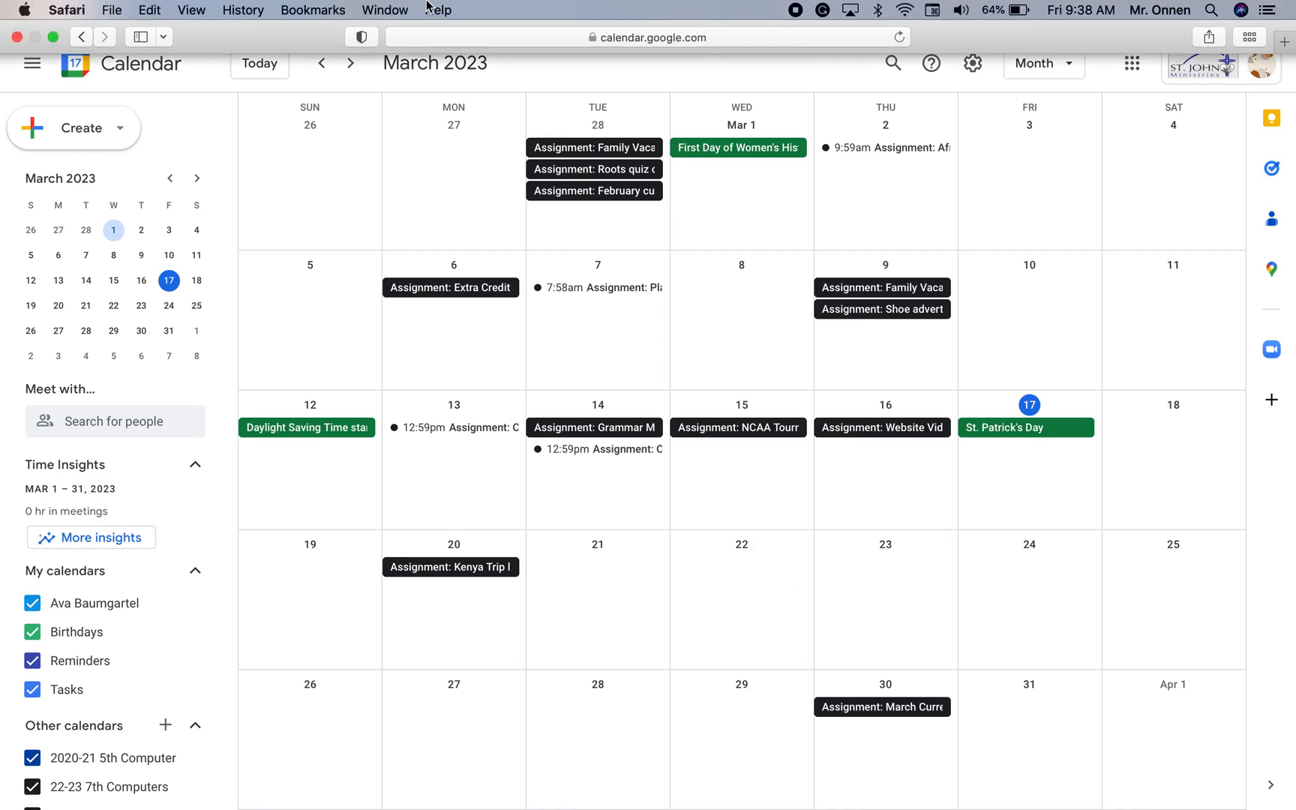
left_click(299, 11)
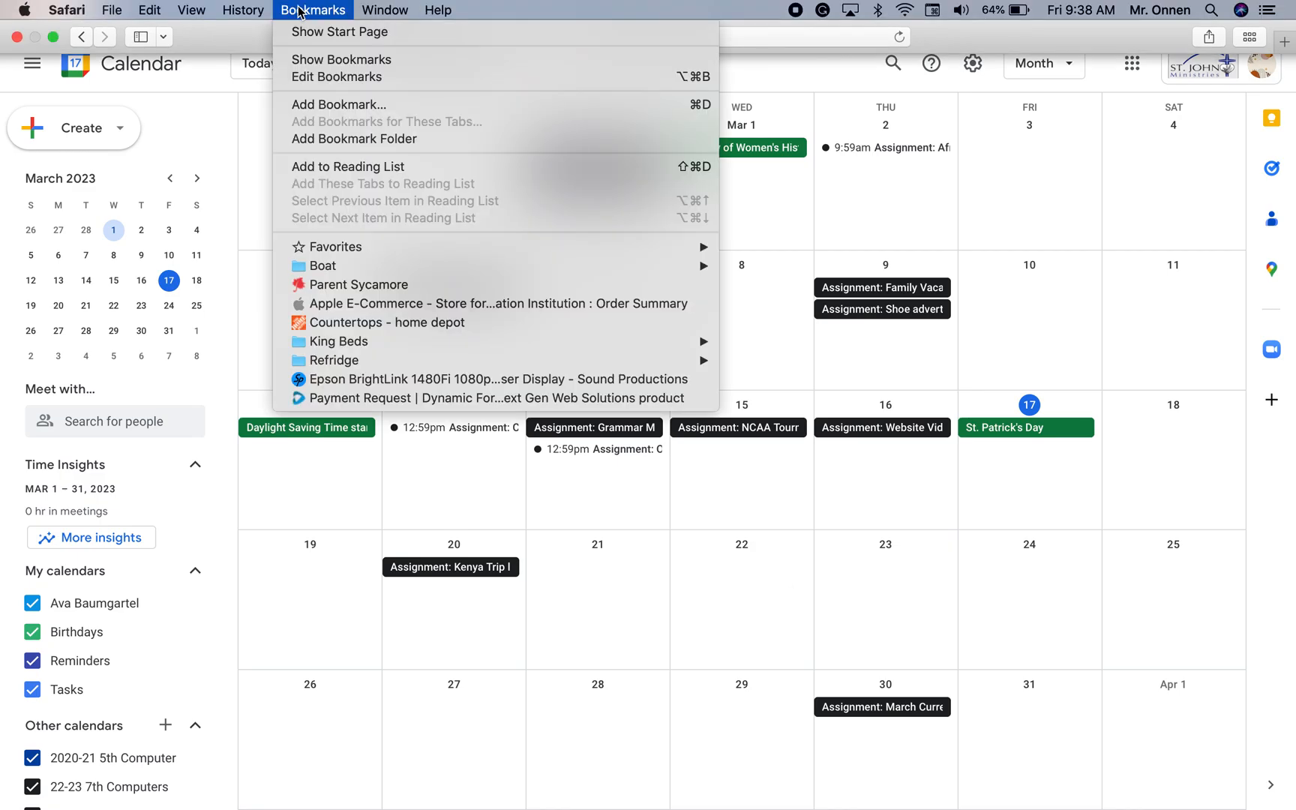
left_click(329, 658)
key("ctrl+Left")
key("ctrl+Right")
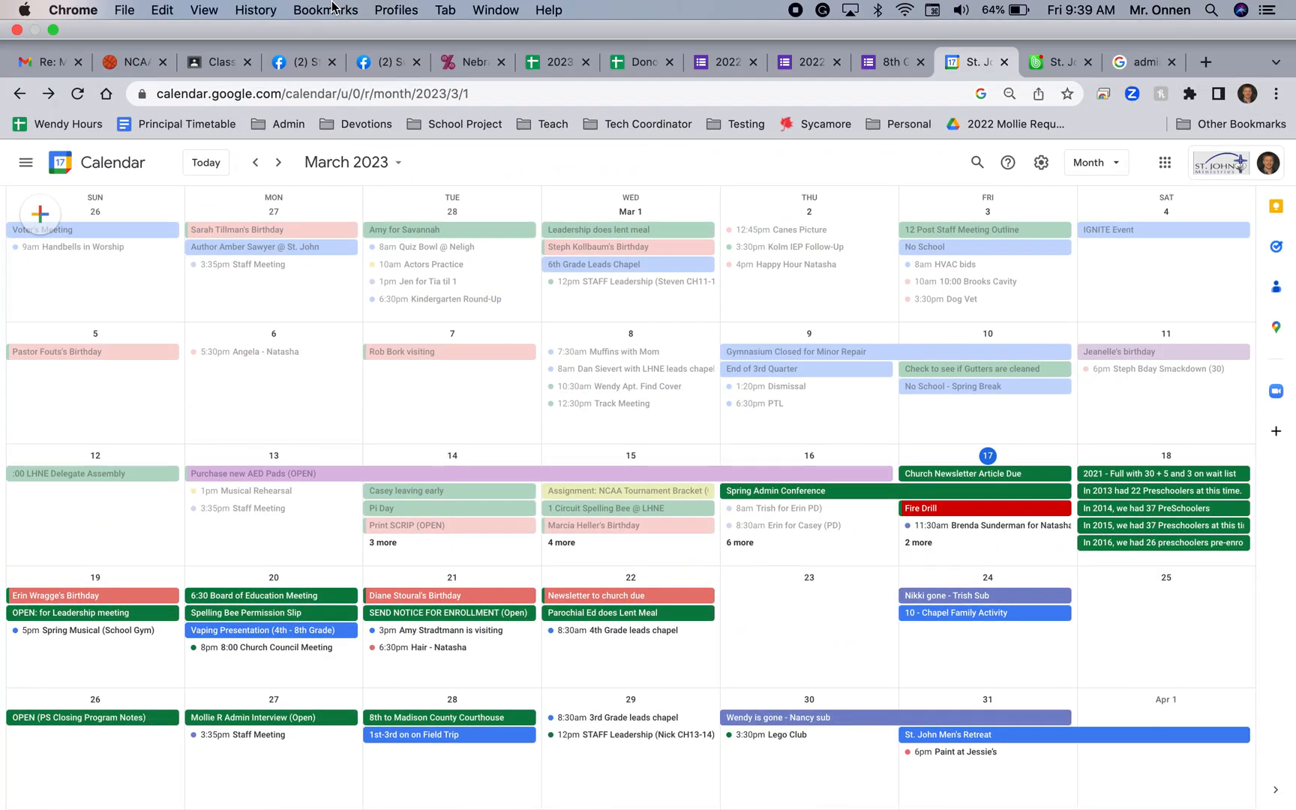
Step: Pin the staff calendar's browser tab in Chrome
left_click(334, 9)
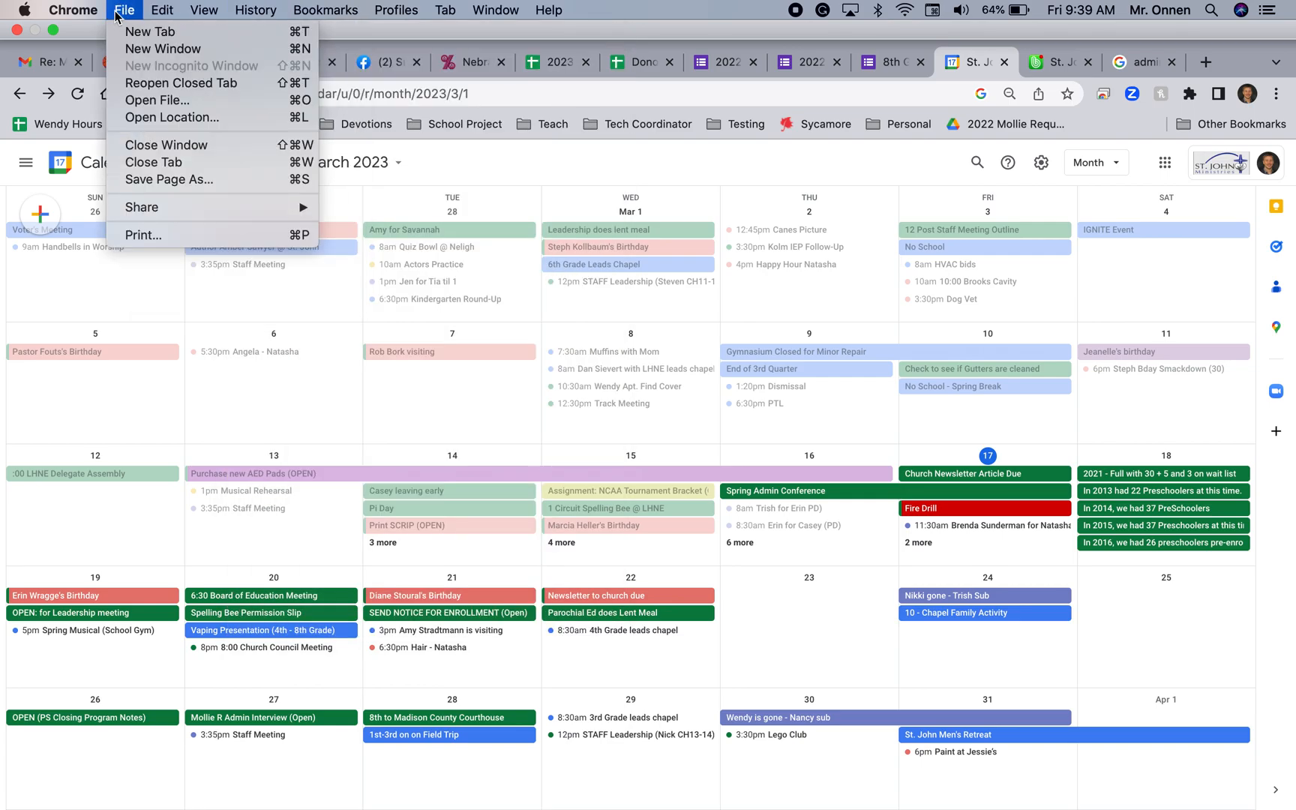
mouse_move(120, 12)
mouse_move(200, 17)
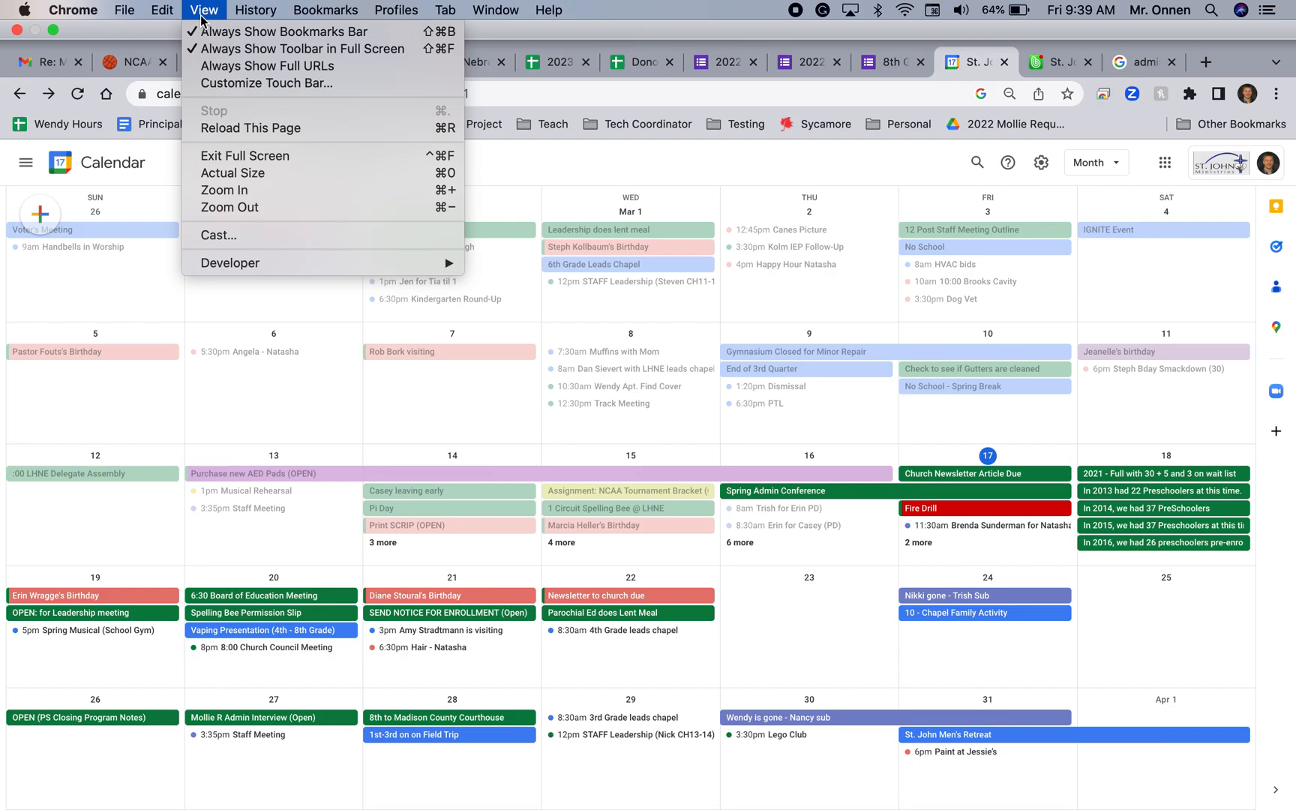
mouse_move(322, 9)
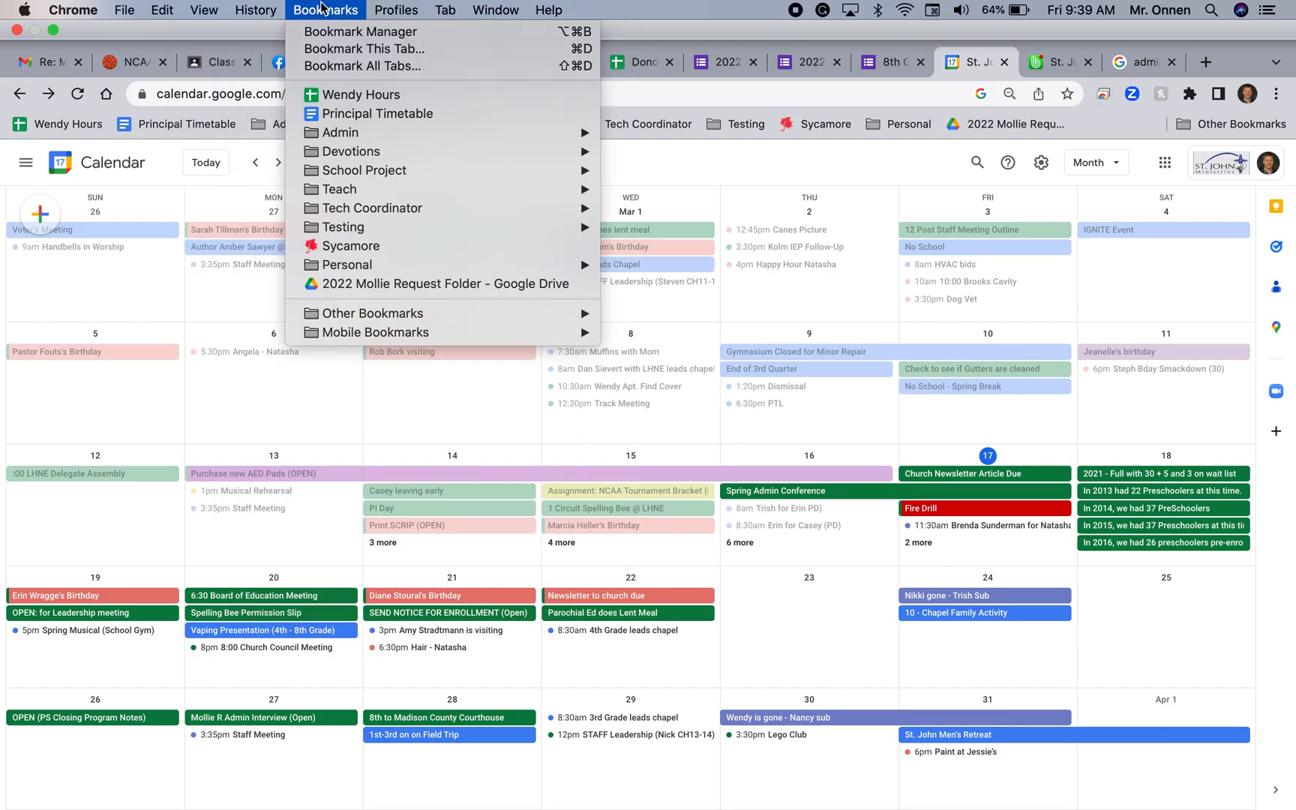
mouse_move(450, 10)
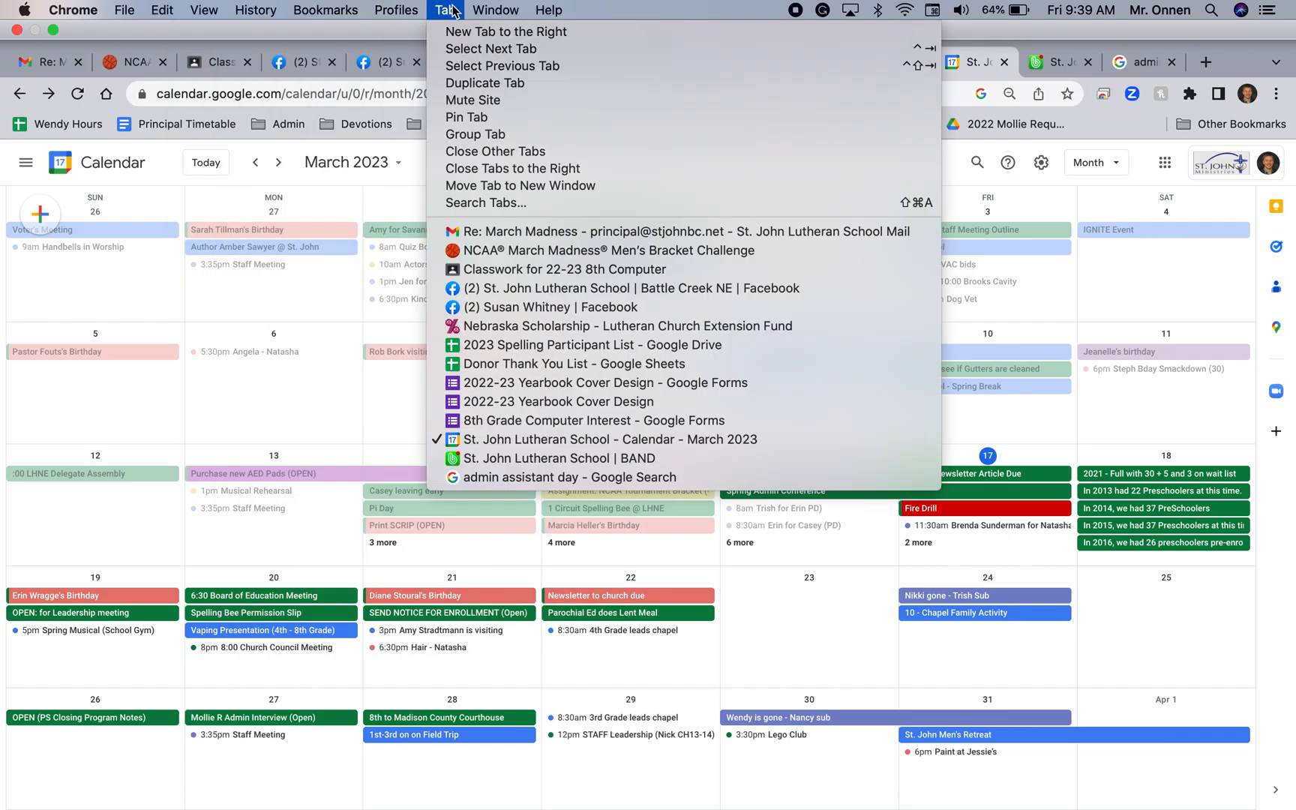
left_click(479, 118)
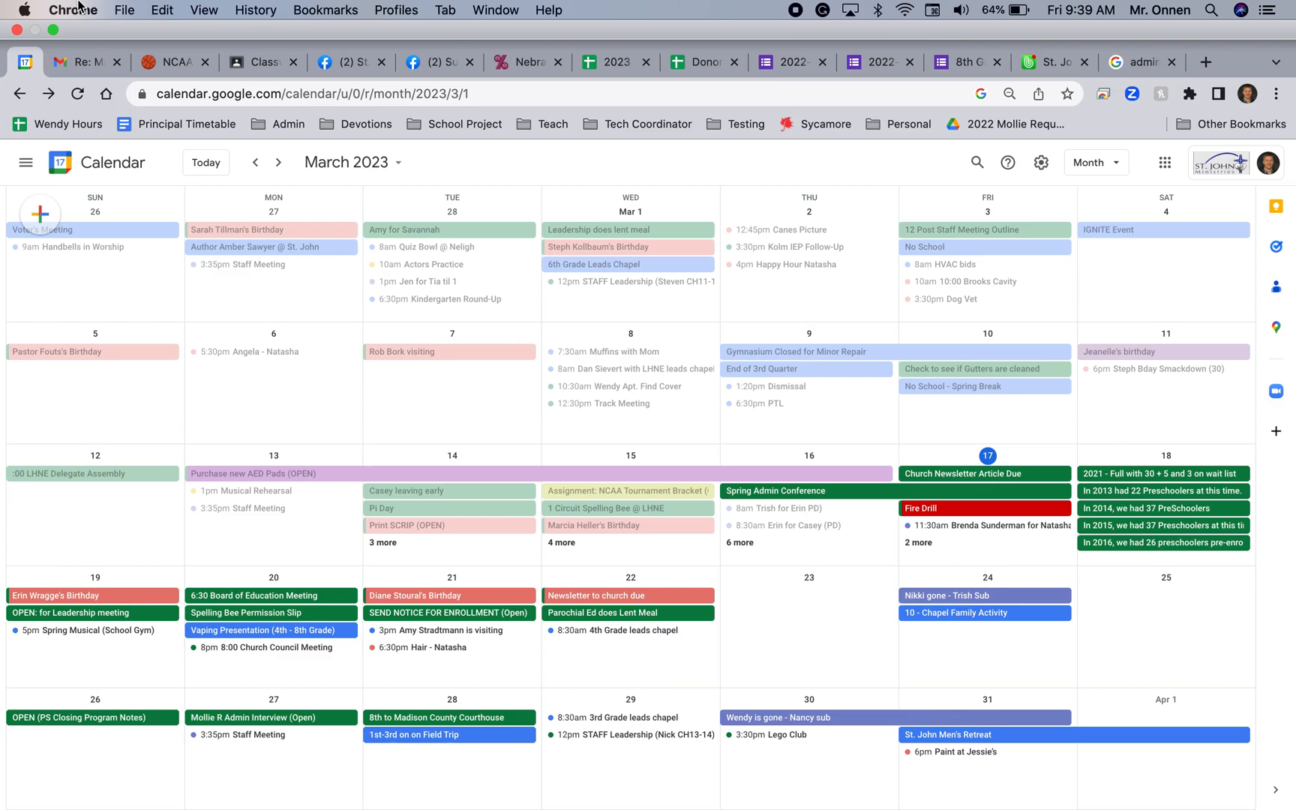
Step: Open a new Chrome window
left_click(124, 9)
left_click(142, 48)
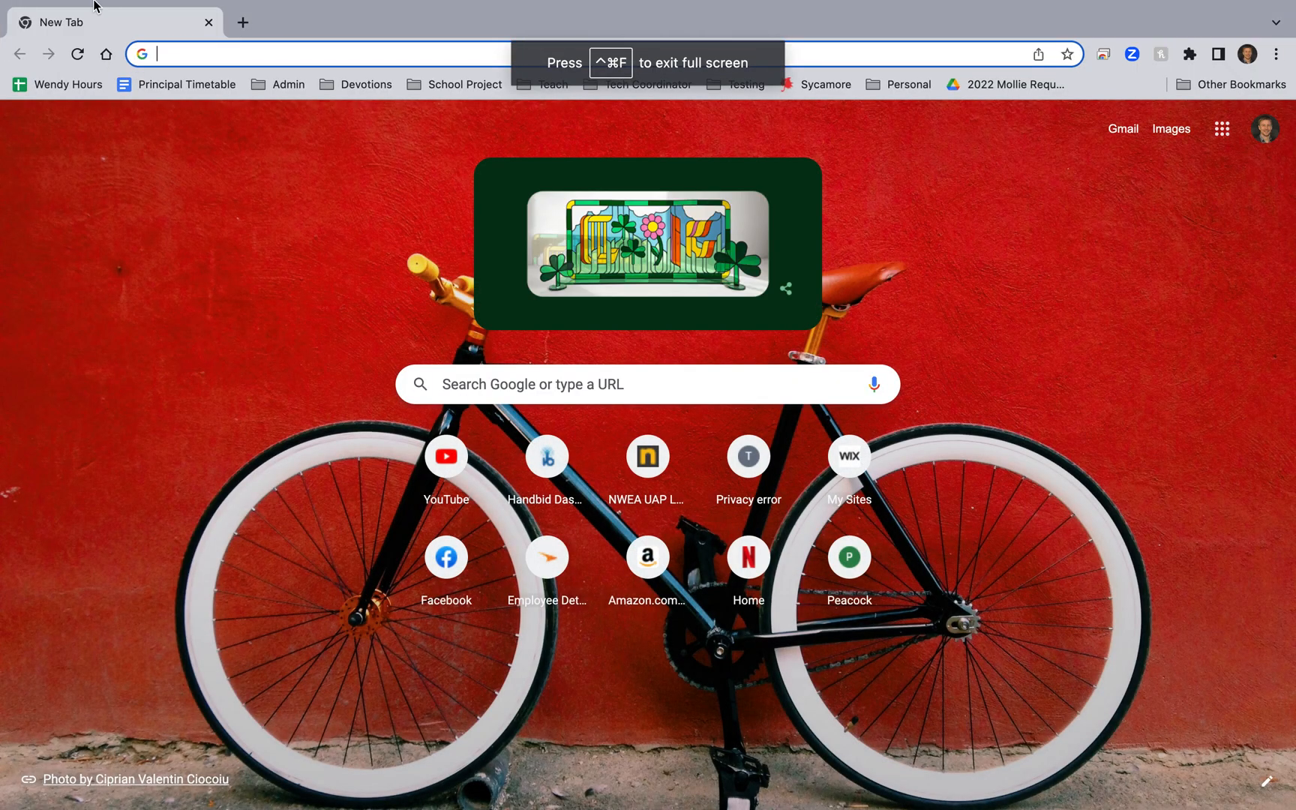
mouse_move(94, 2)
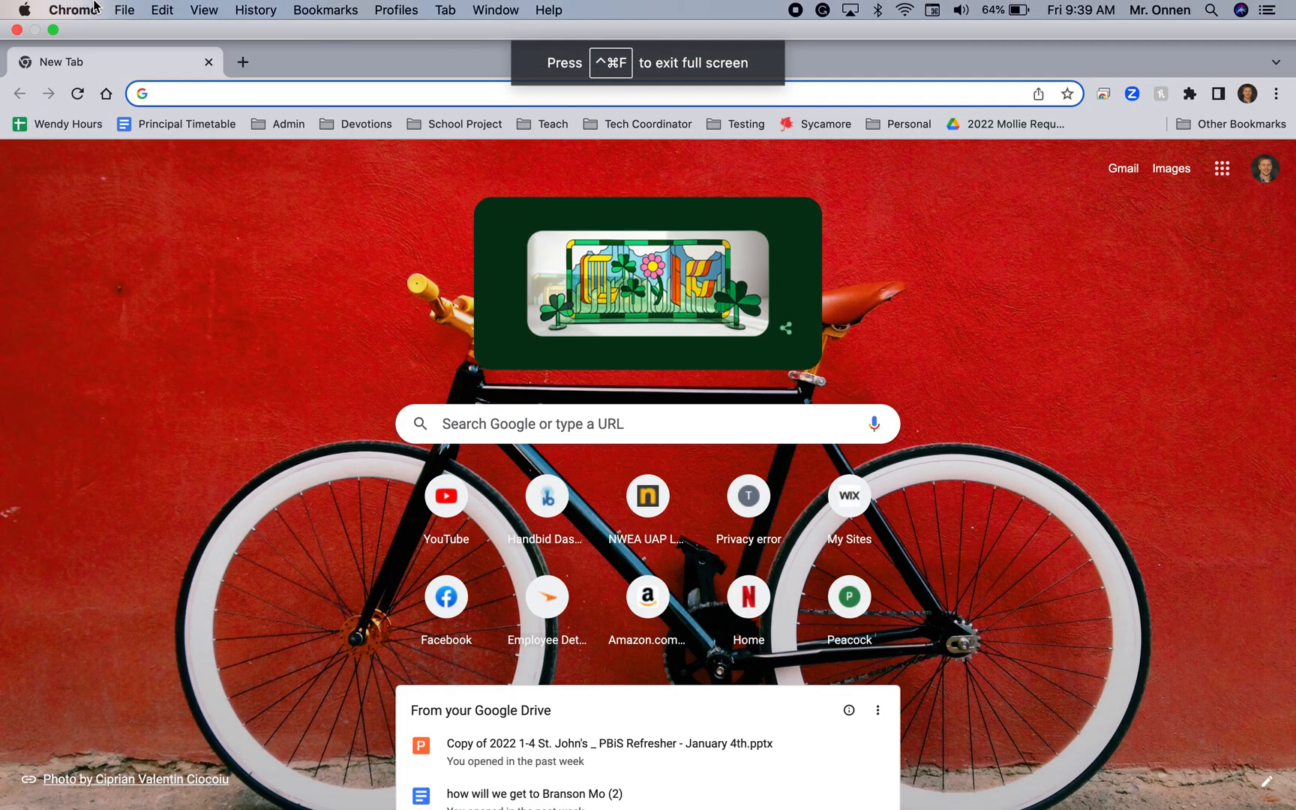
Step: Close the new Chrome window and view the options of the pinned staff calendar tab
left_click(18, 31)
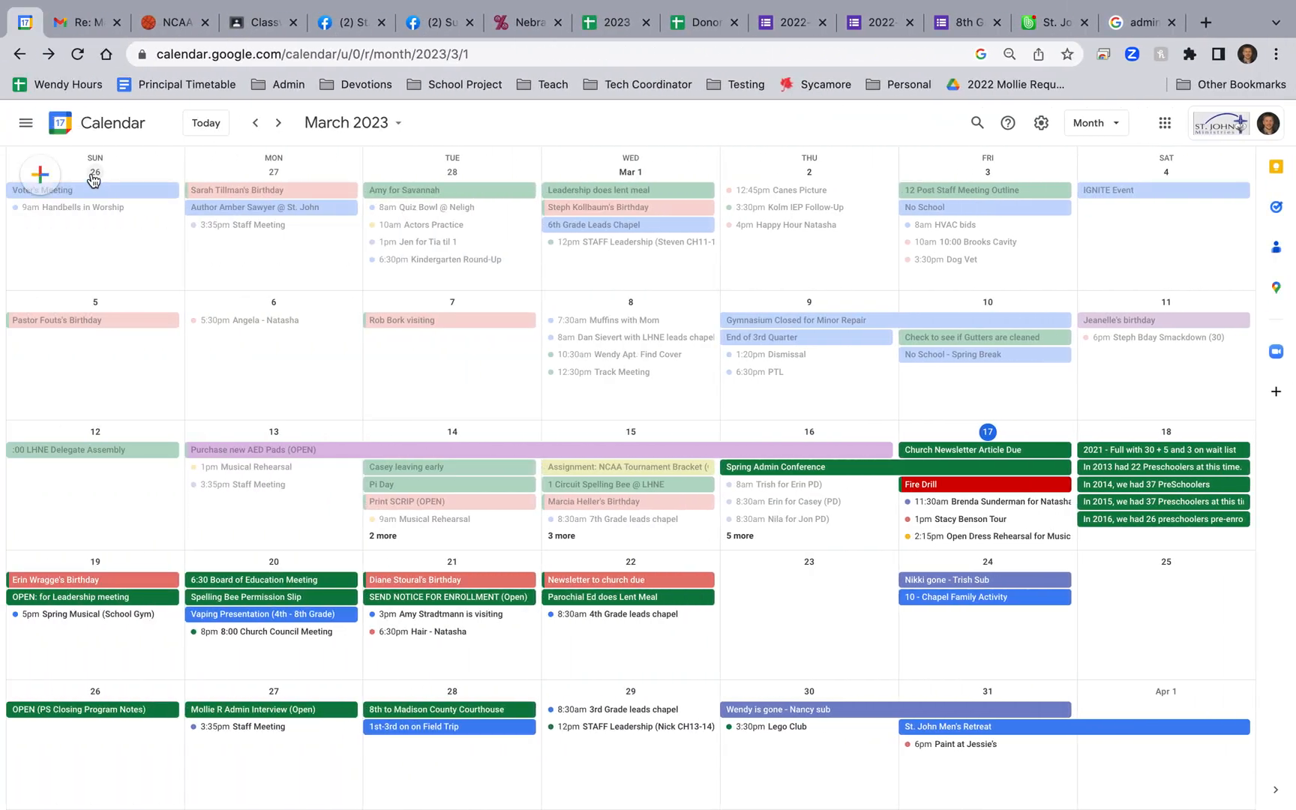
right_click(25, 25)
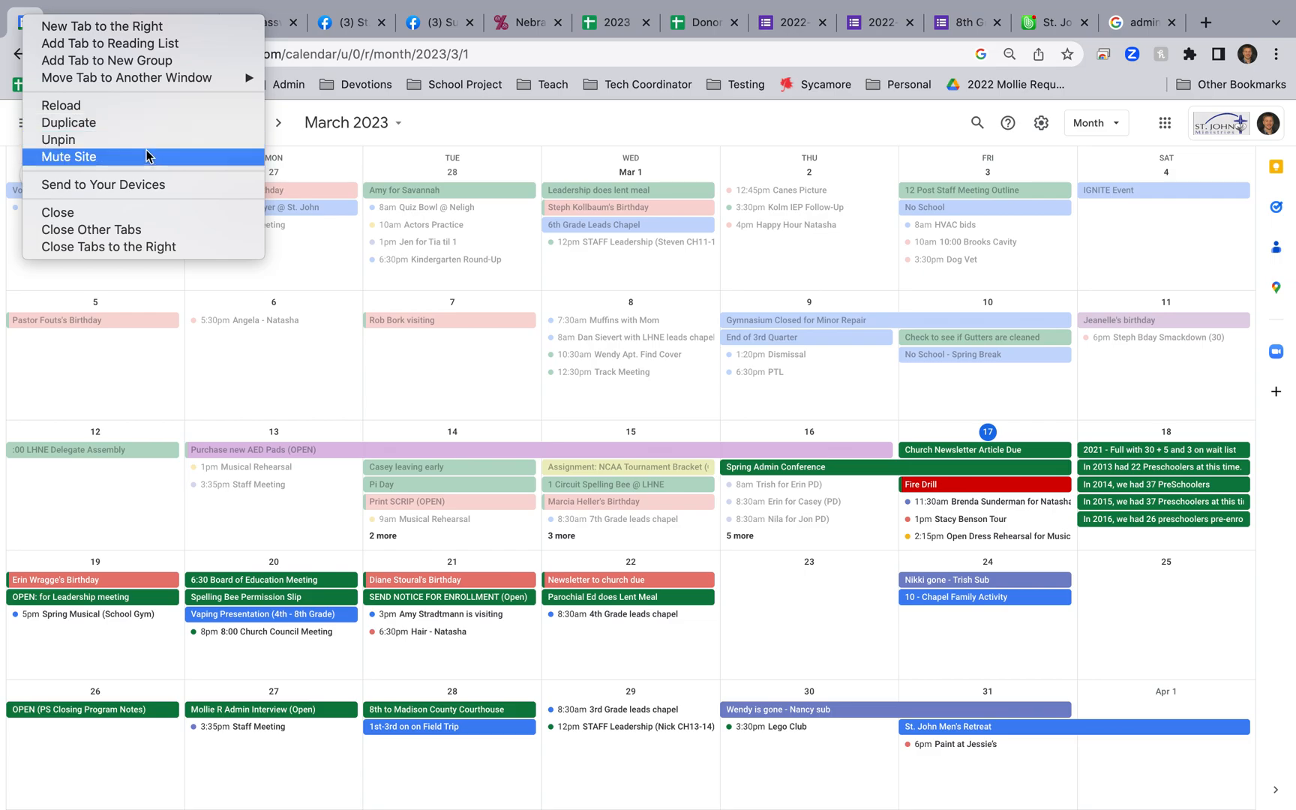
left_click(300, 6)
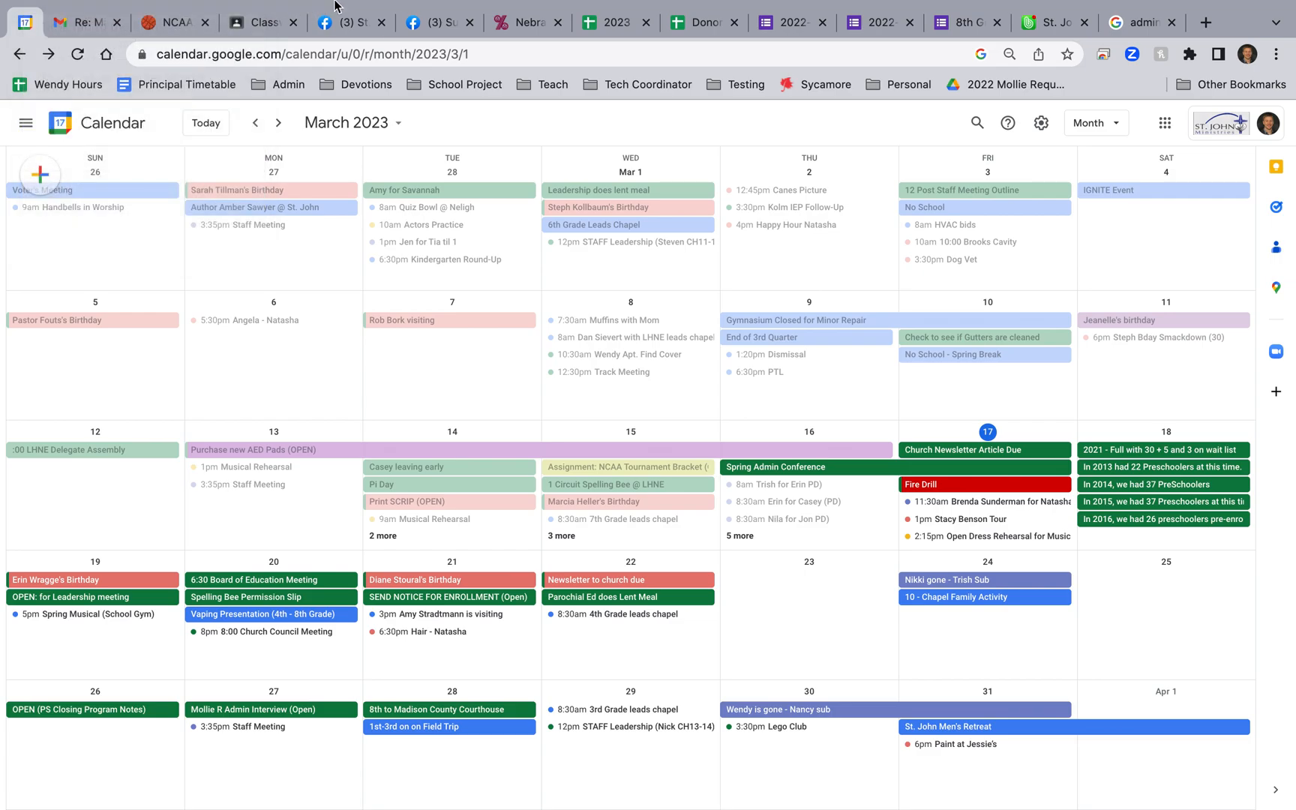
Step: Bookmark the St. John Lutheran School calendar page in the Admin bookmarks folder
left_click(328, 9)
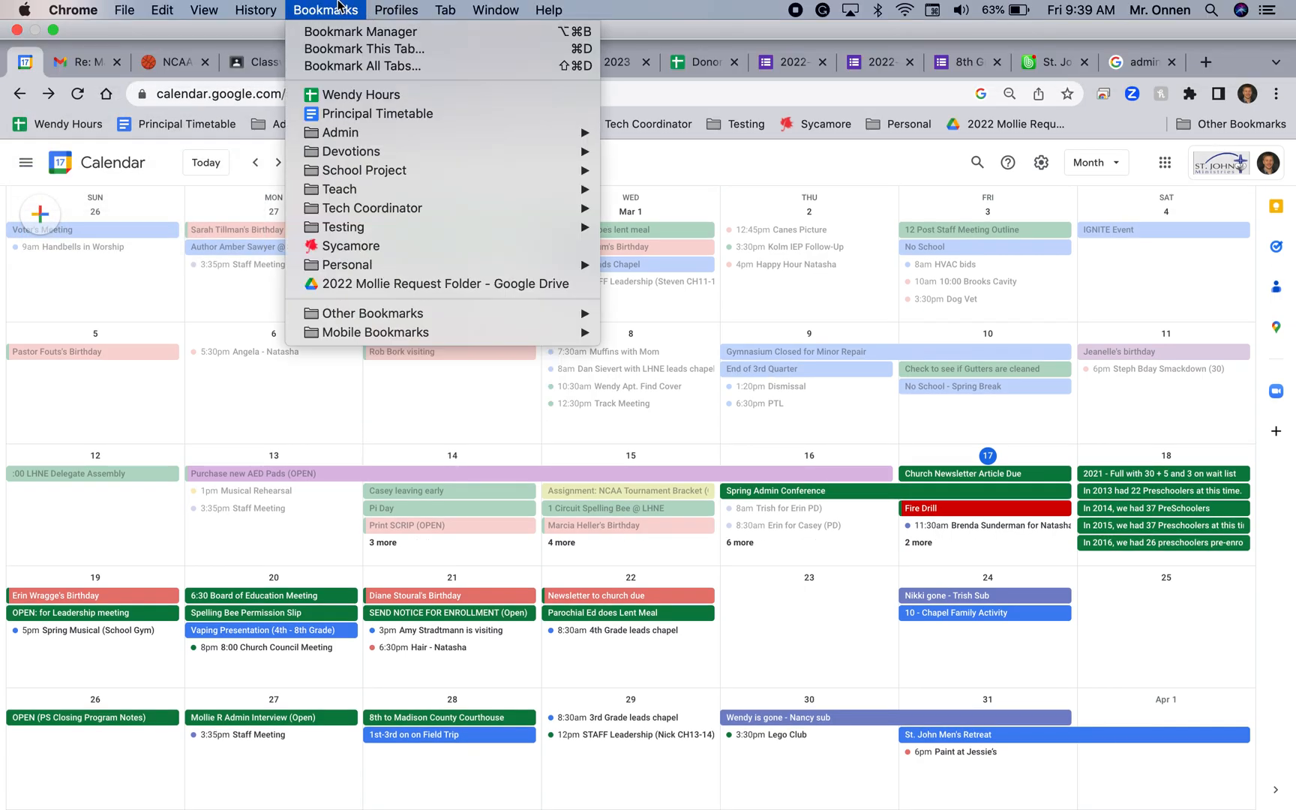
left_click(341, 49)
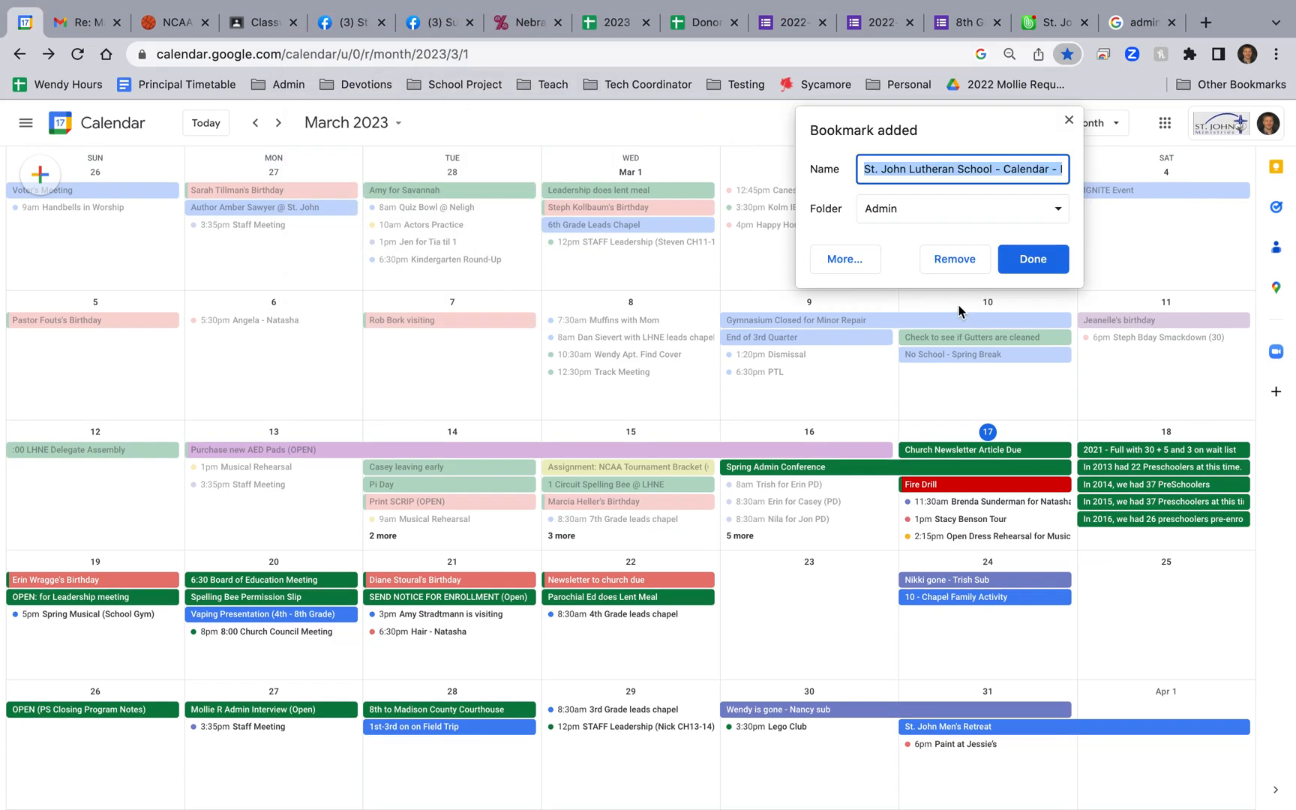
left_click(1068, 120)
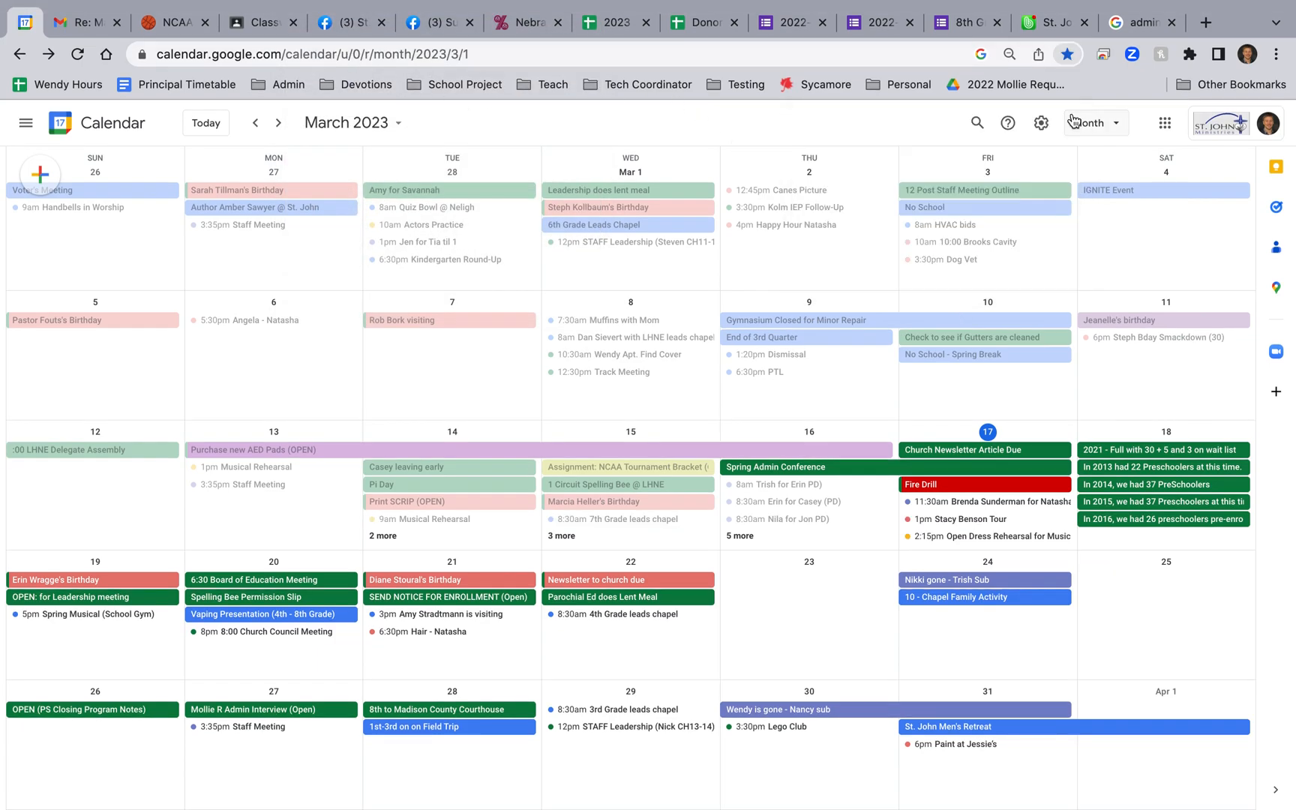
Step: Look through the saved links in the Admin, Tech Coordinator and School Project bookmark folders
left_click(279, 84)
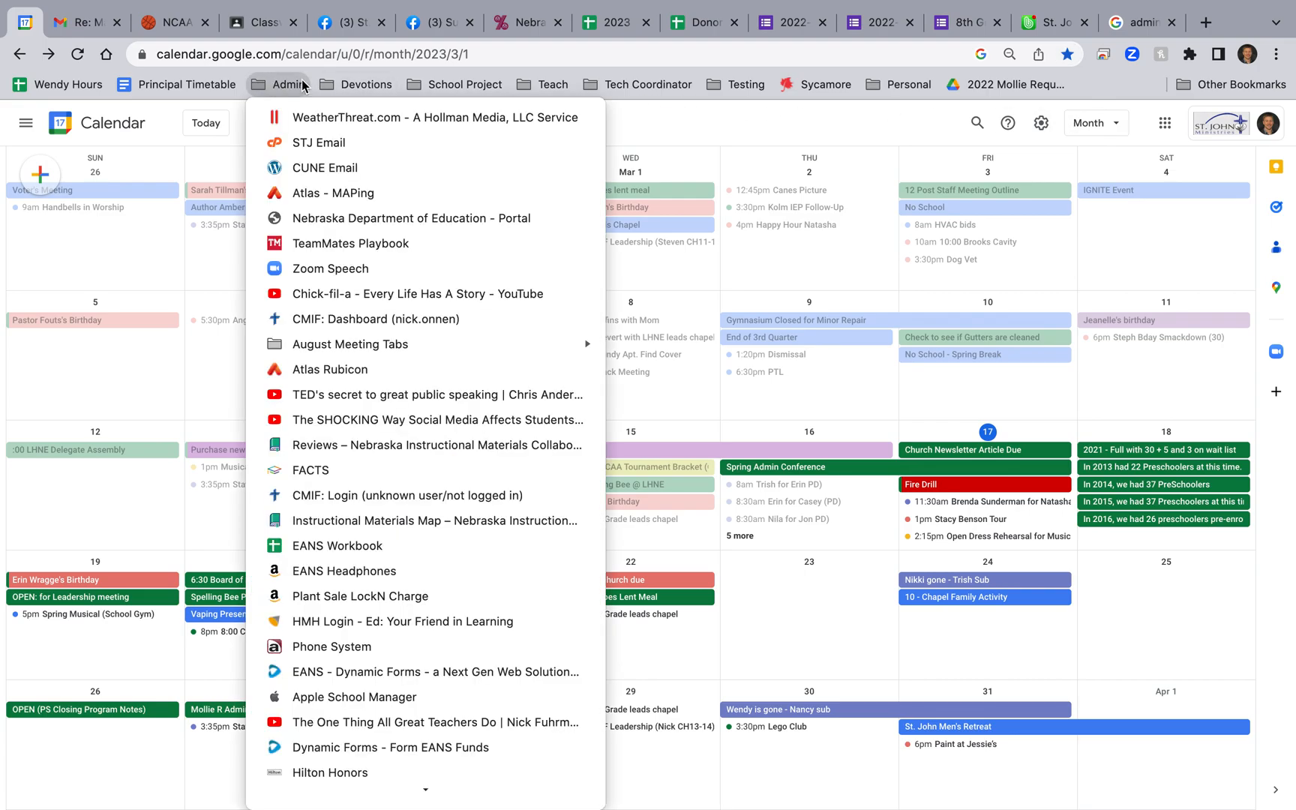
mouse_move(428, 89)
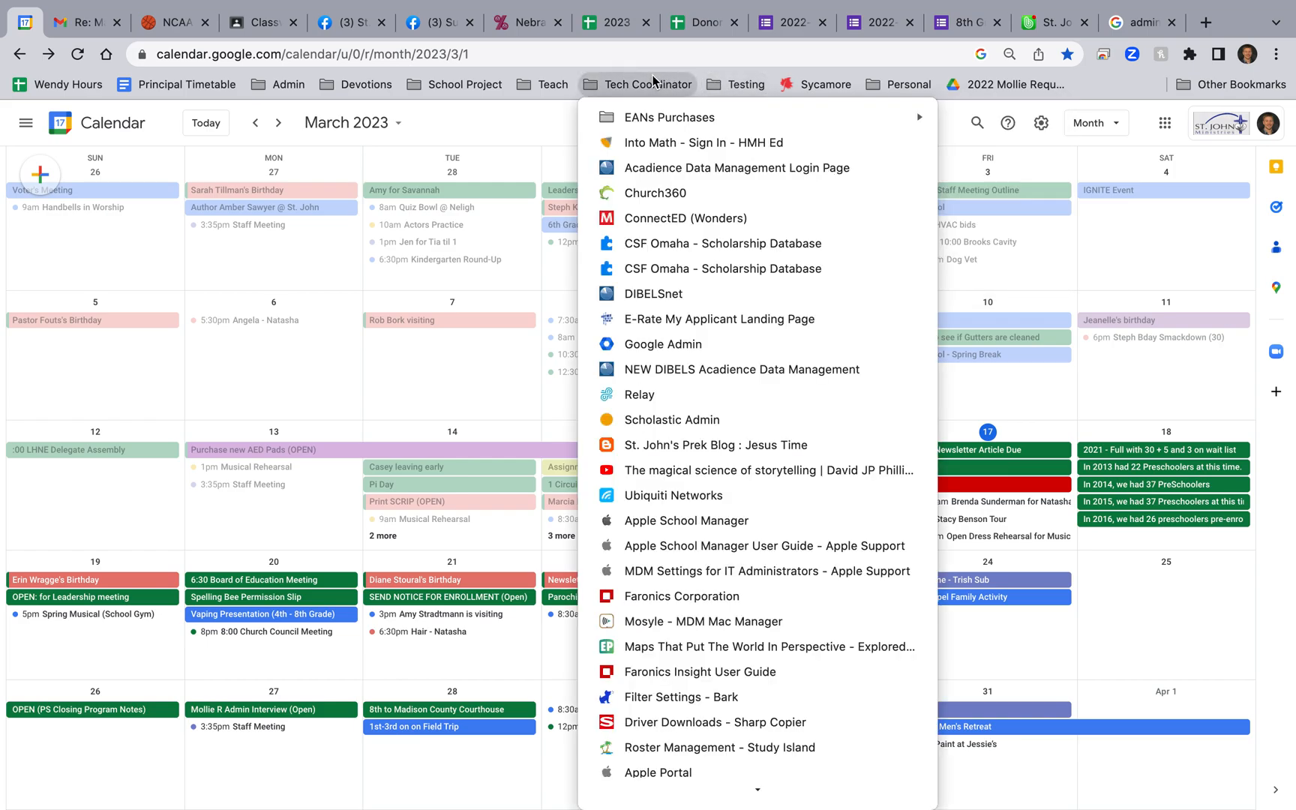
scroll(718, 619, "down", 8)
scroll(725, 630, "up", 8)
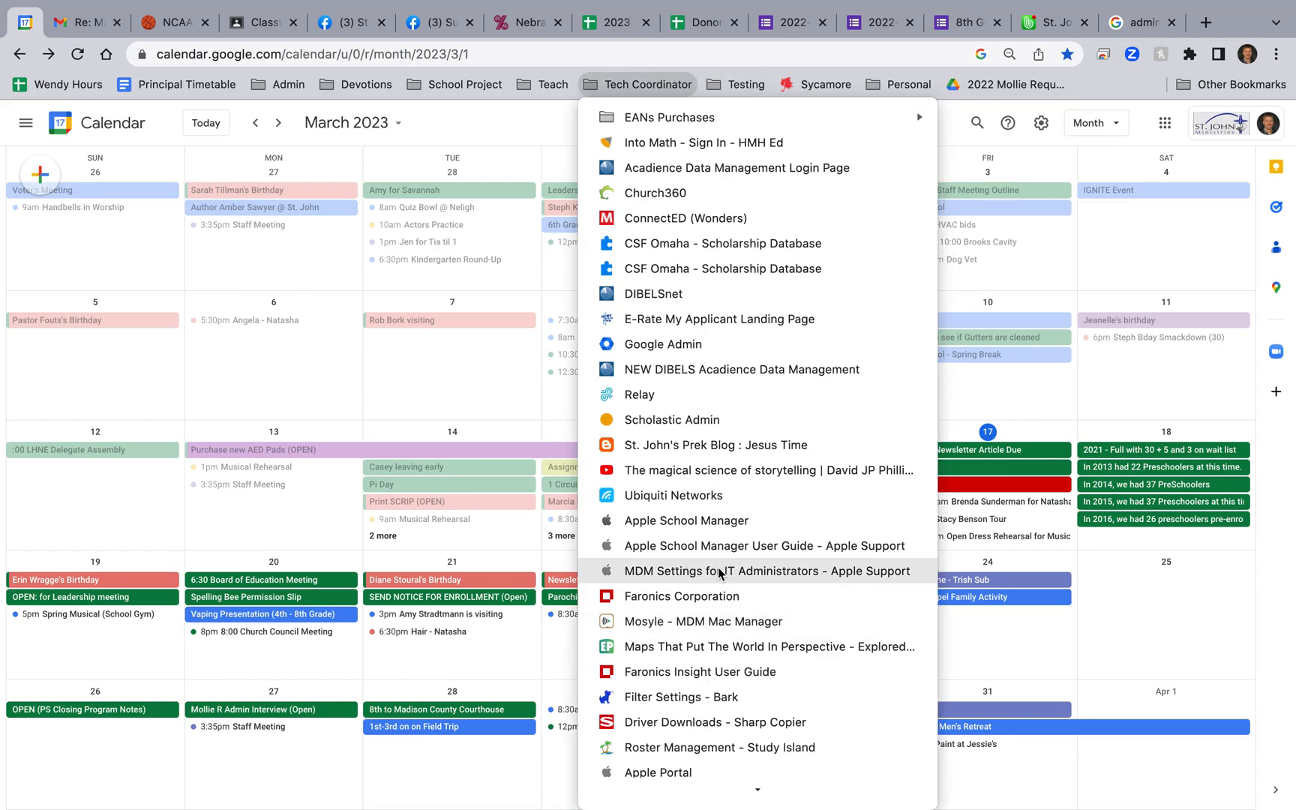
mouse_move(541, 78)
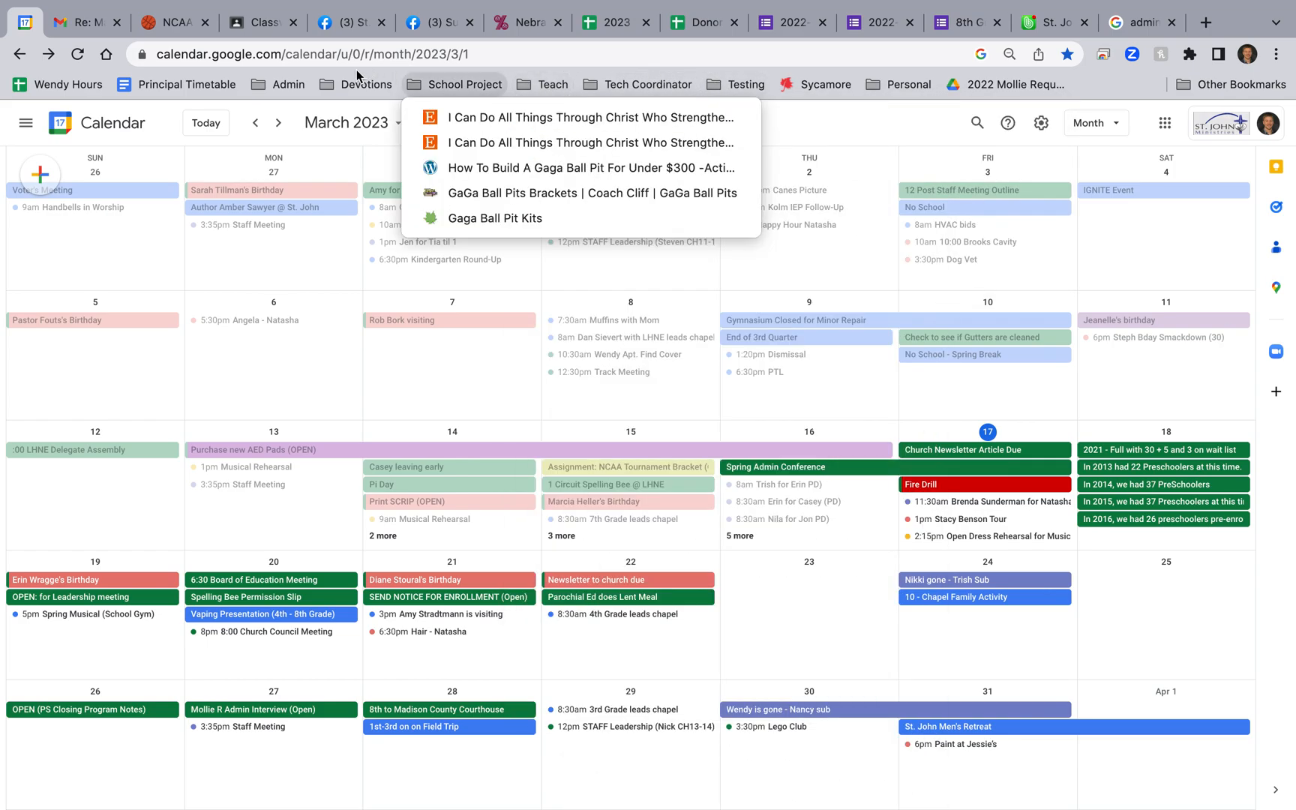
left_click(200, 149)
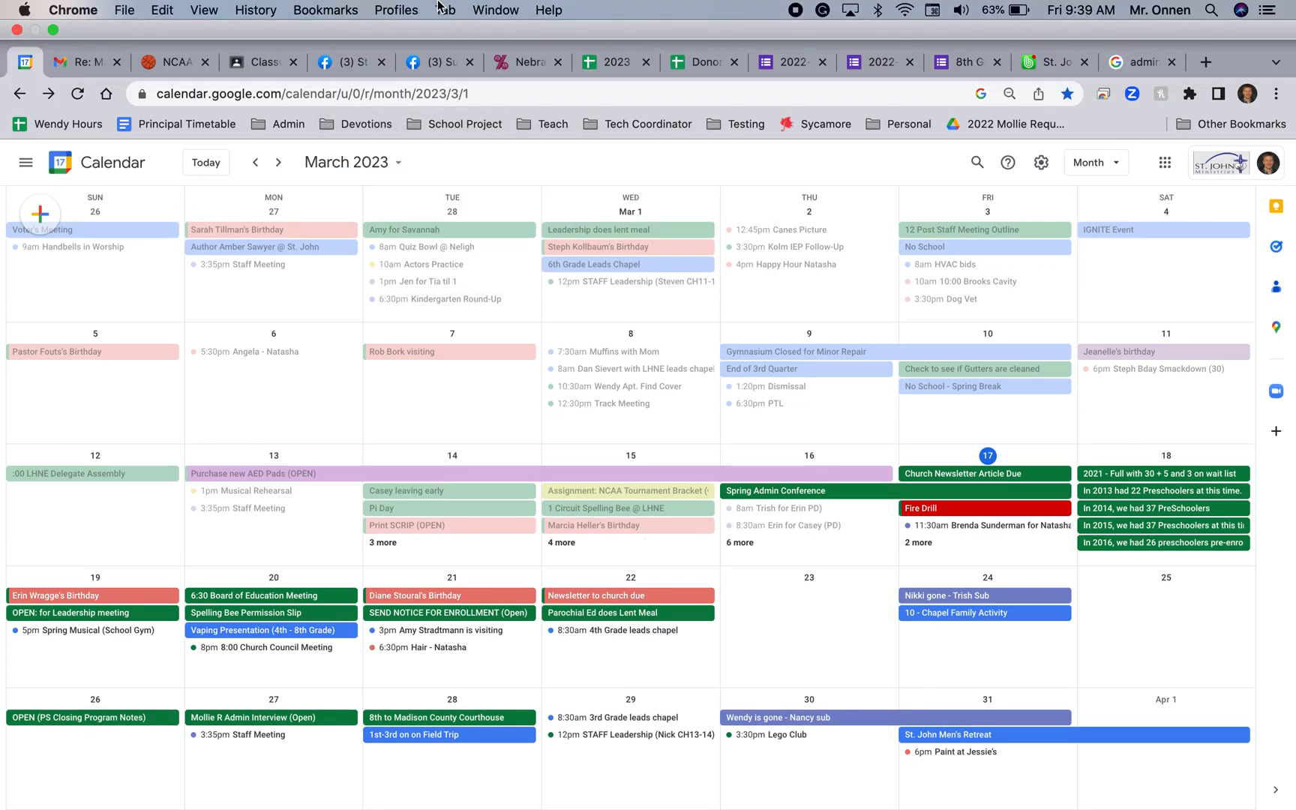
Step: Unpin the staff calendar's browser tab
left_click(442, 7)
left_click(472, 122)
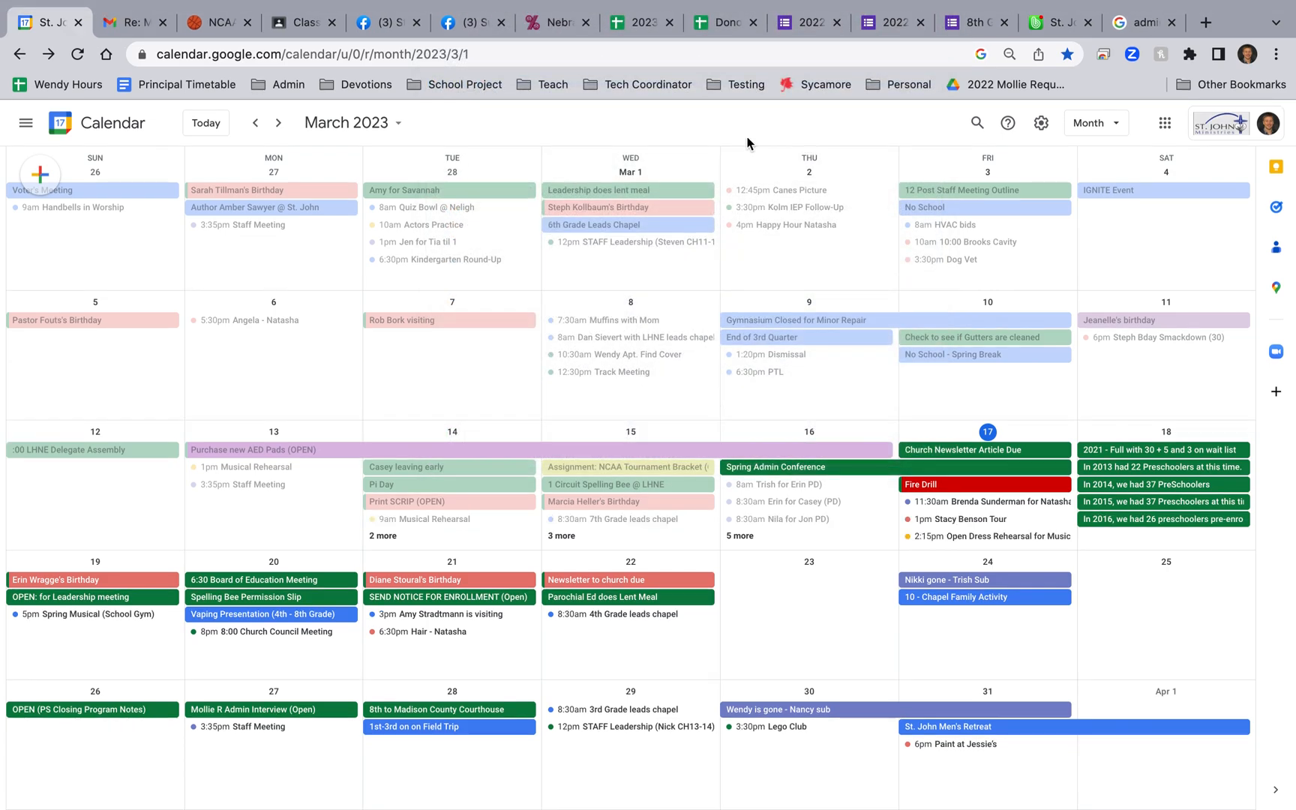